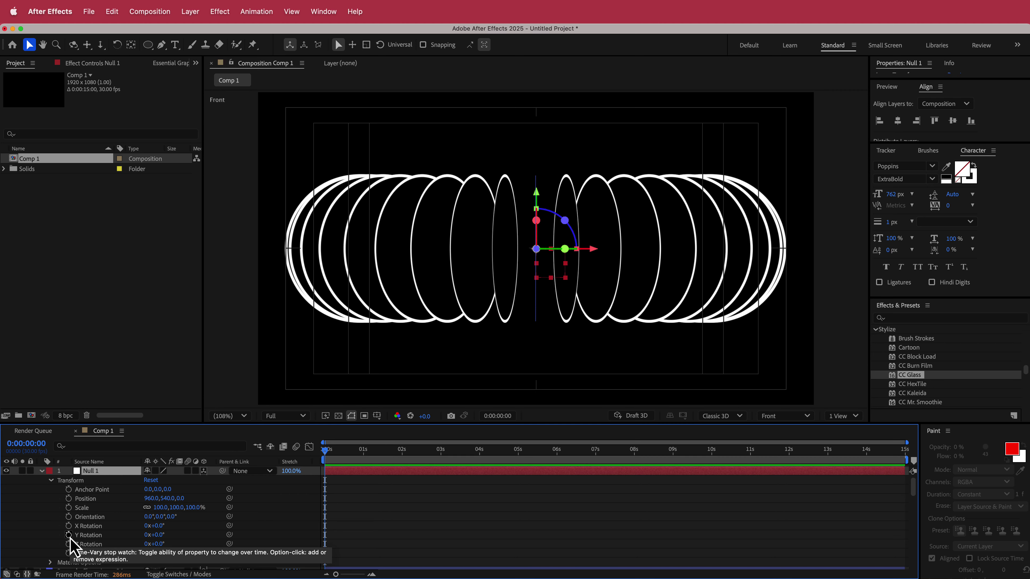
- Add the expression time*20 to Null 1's Y Rotation
{"action": "left_click", "coordinate": [70, 536], "text": "alt"}
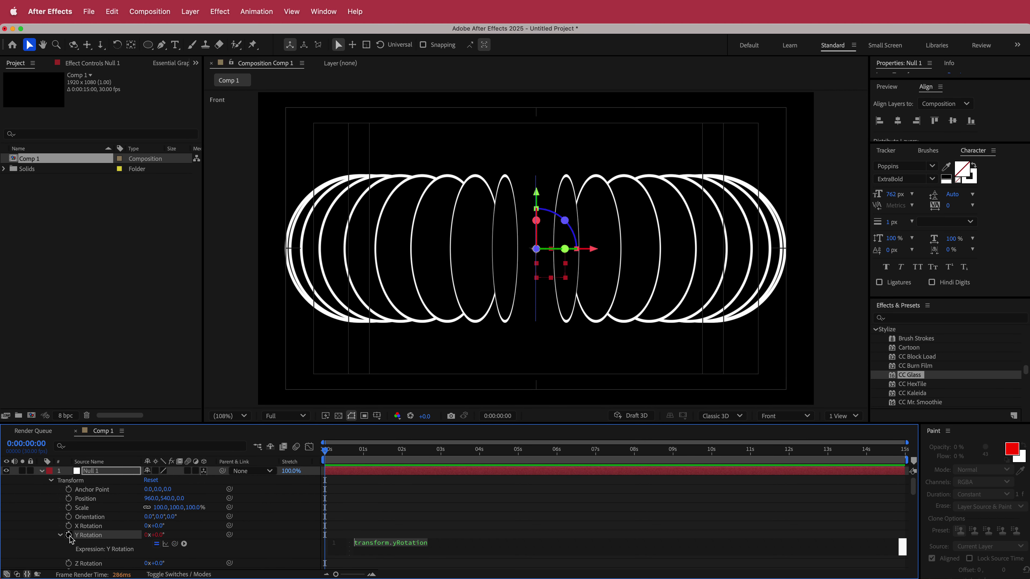
{"action": "type", "text": "time"}
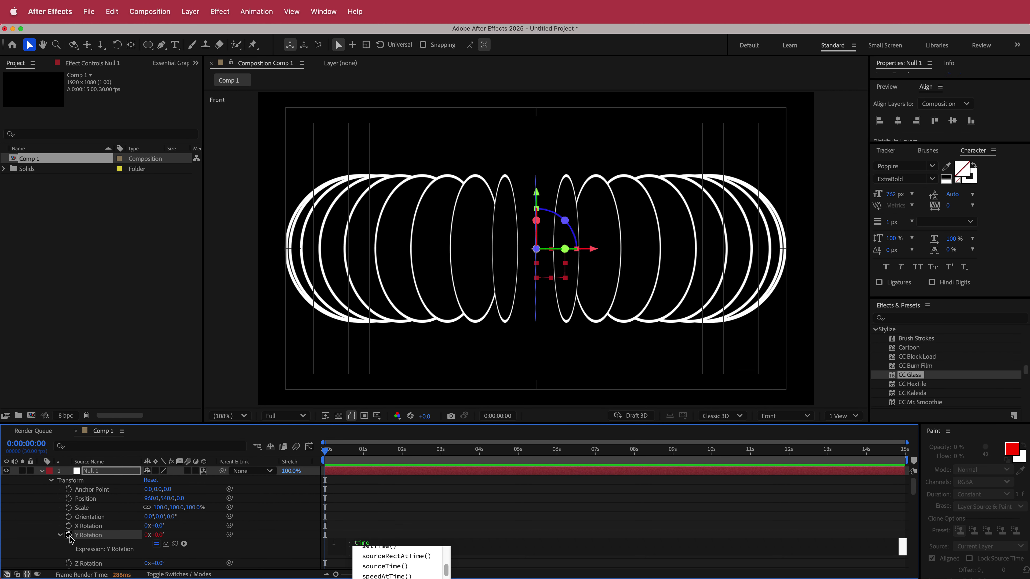
{"action": "type", "text": "*"}
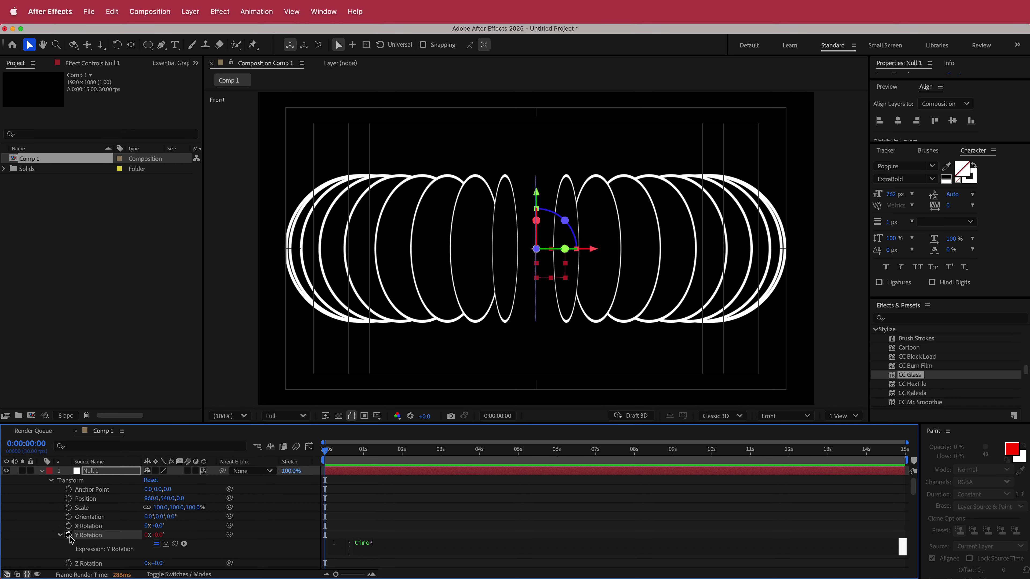
{"action": "type", "text": "20"}
- Preview the rotation from around the three-second mark and lower the preview resolution to Half
{"action": "left_click_drag", "start_coordinate": [324, 451], "coordinate": [449, 451]}
{"action": "key", "text": "space"}
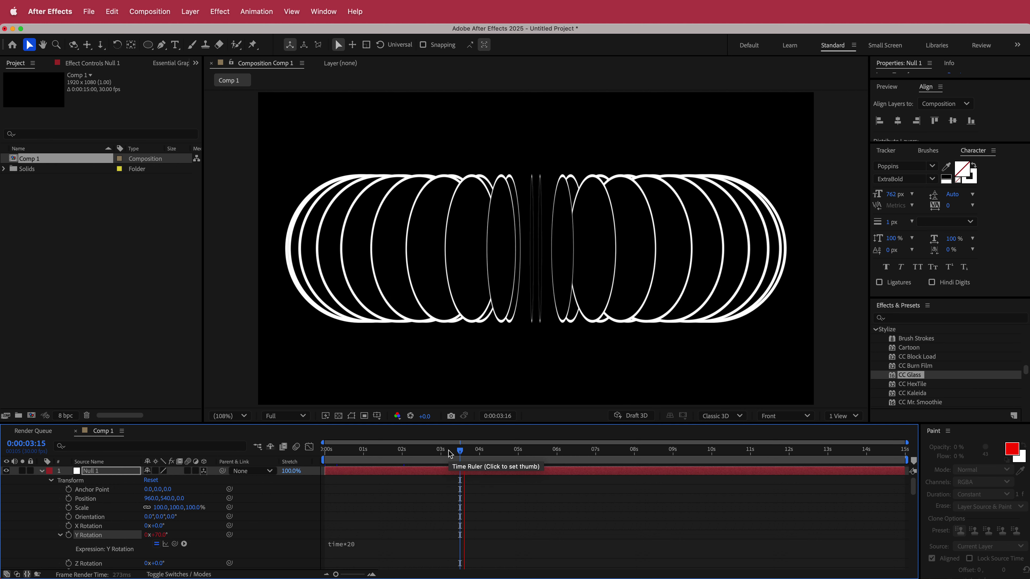
{"action": "key", "text": "space"}
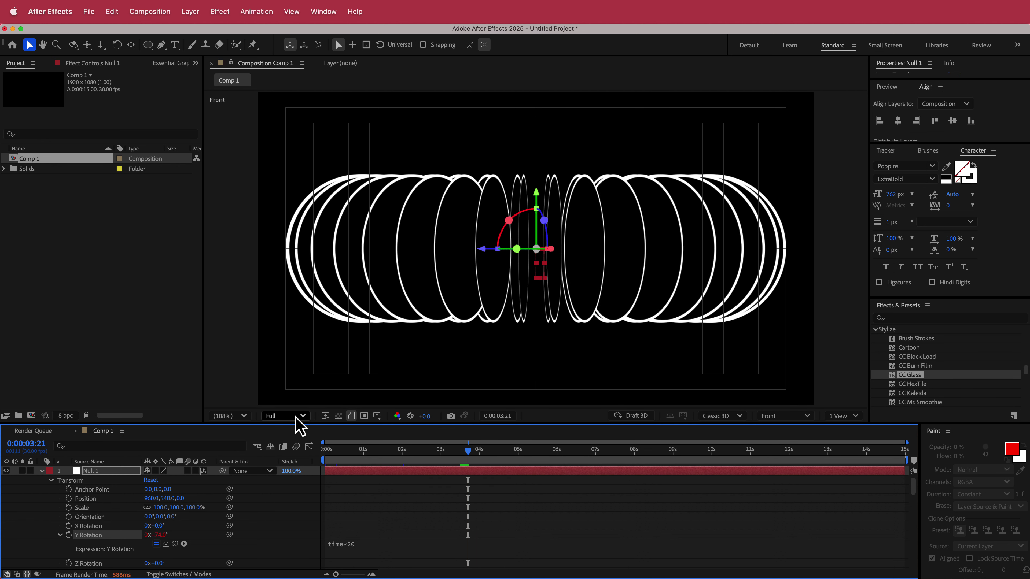
{"action": "left_click", "coordinate": [300, 417]}
{"action": "left_click", "coordinate": [295, 451]}
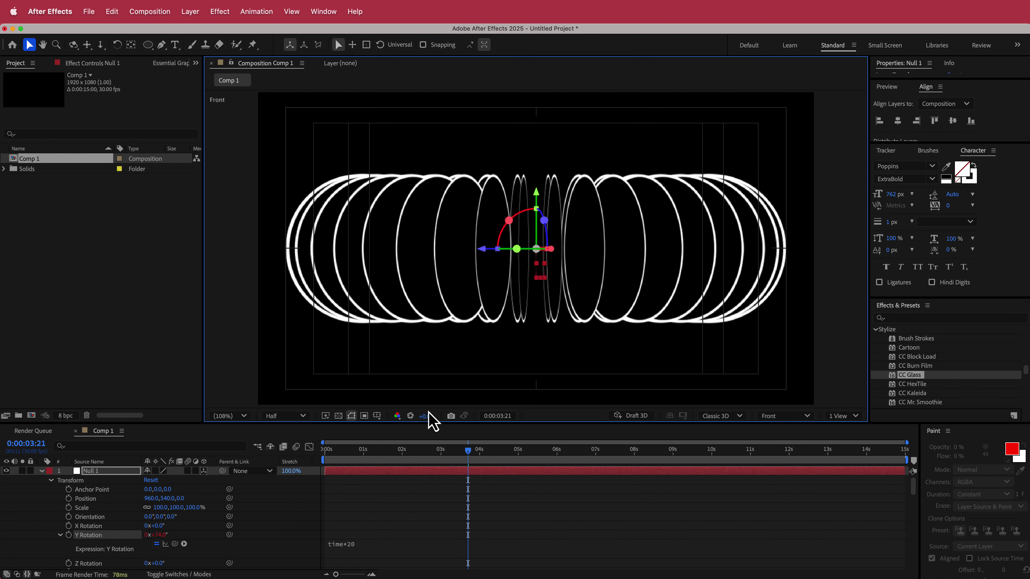
- Add a new null object to the composition and parent Null 1 to it
{"action": "left_click", "coordinate": [42, 472]}
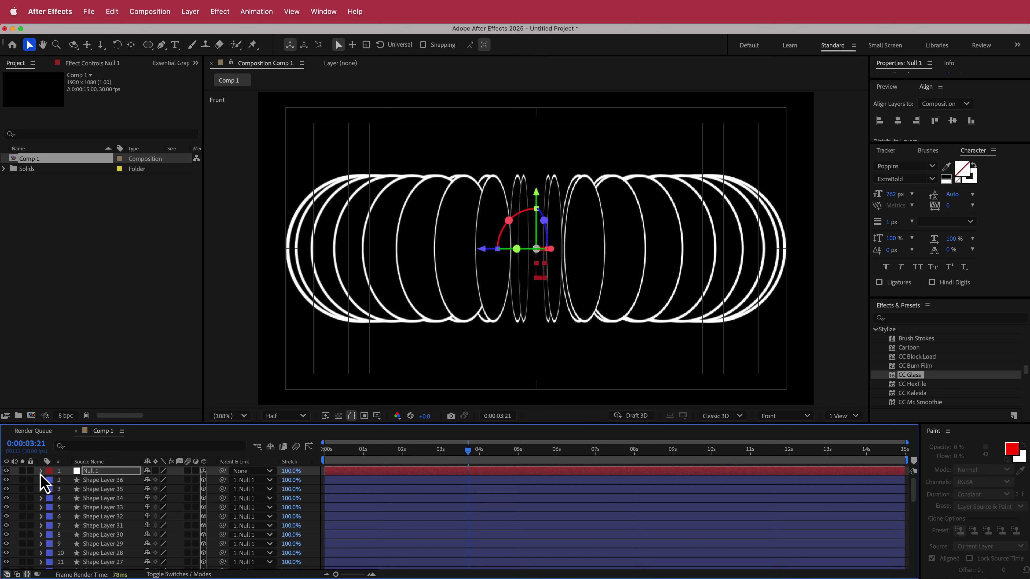
{"action": "key", "text": "F2"}
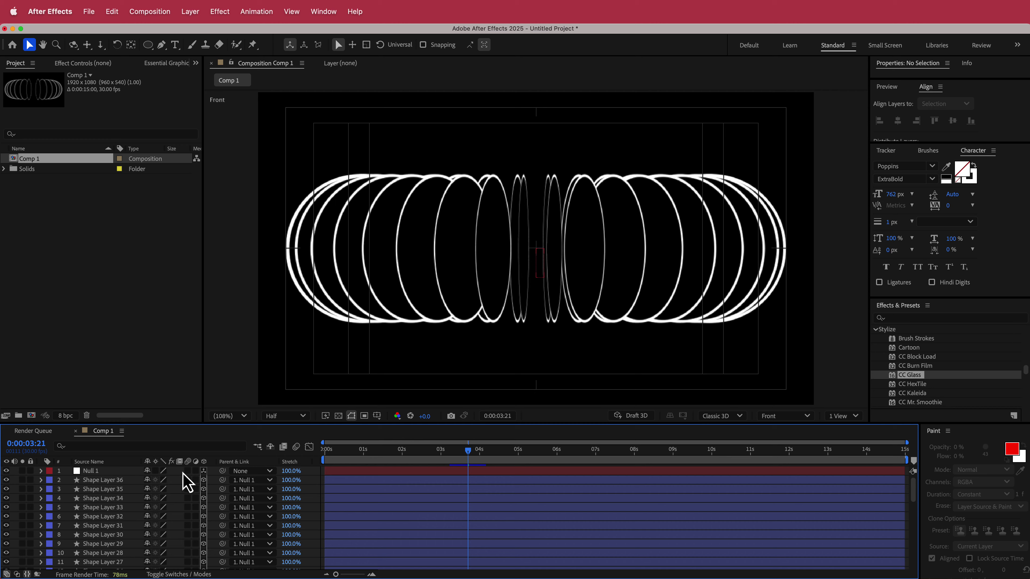
{"action": "right_click", "coordinate": [218, 474]}
{"action": "mouse_move", "coordinate": [228, 479]}
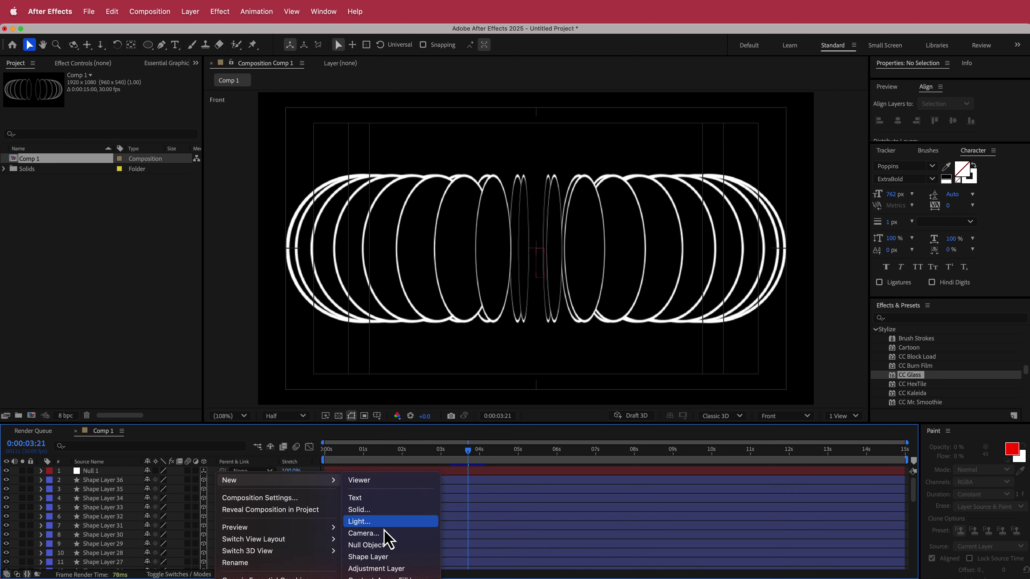
{"action": "left_click", "coordinate": [387, 544]}
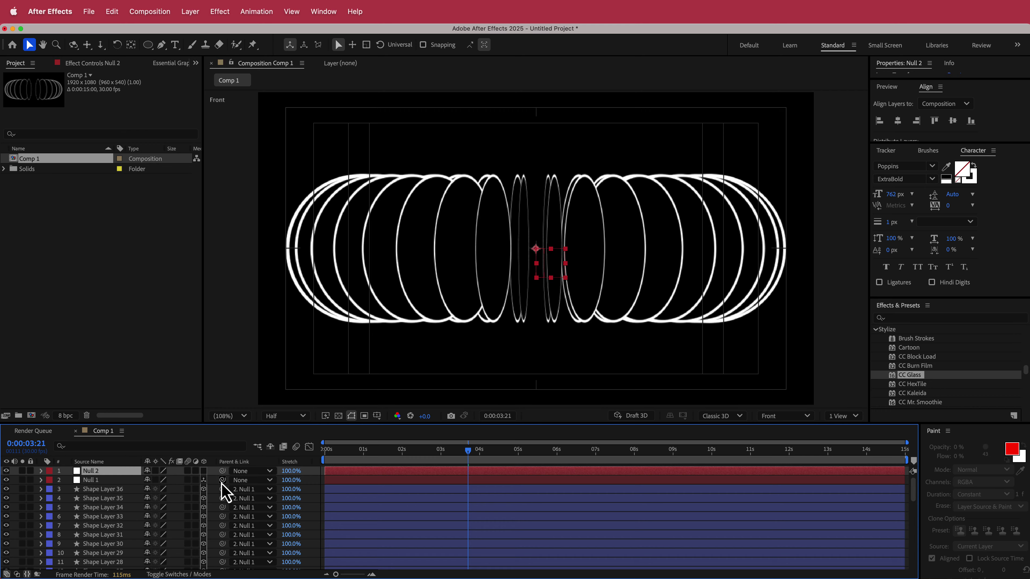
{"action": "left_click_drag", "start_coordinate": [222, 480], "coordinate": [99, 475]}
- Make Null 2 a 3D layer and set its X Rotation to 16° and Z Rotation to 17°
{"action": "left_click", "coordinate": [203, 471]}
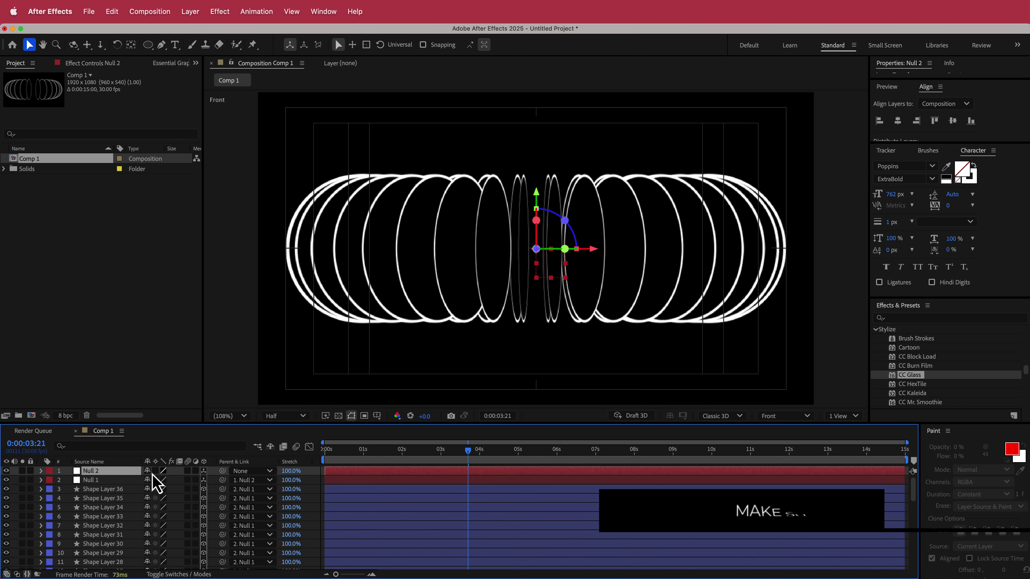
{"action": "left_click", "coordinate": [41, 472]}
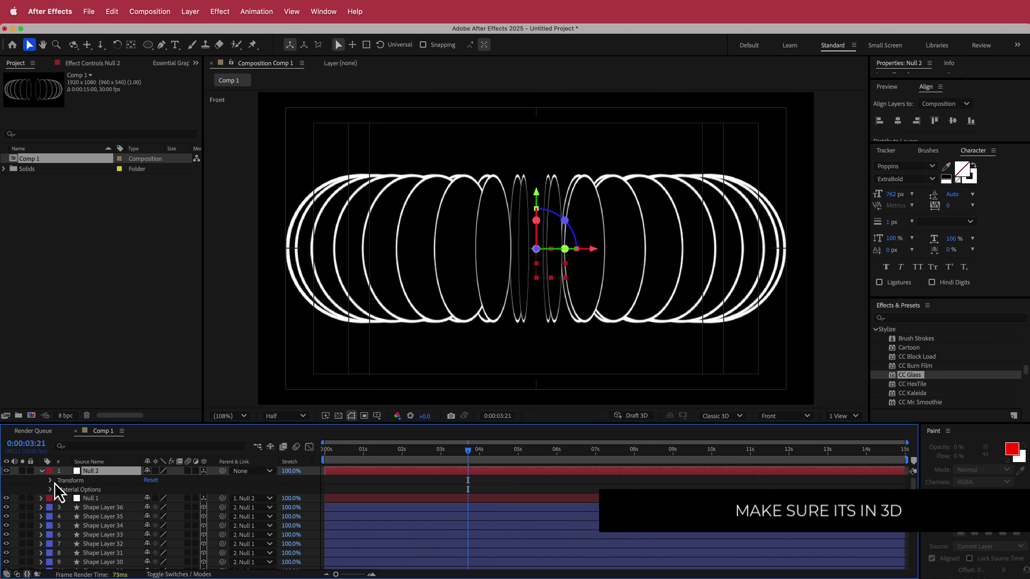
{"action": "left_click", "coordinate": [50, 480]}
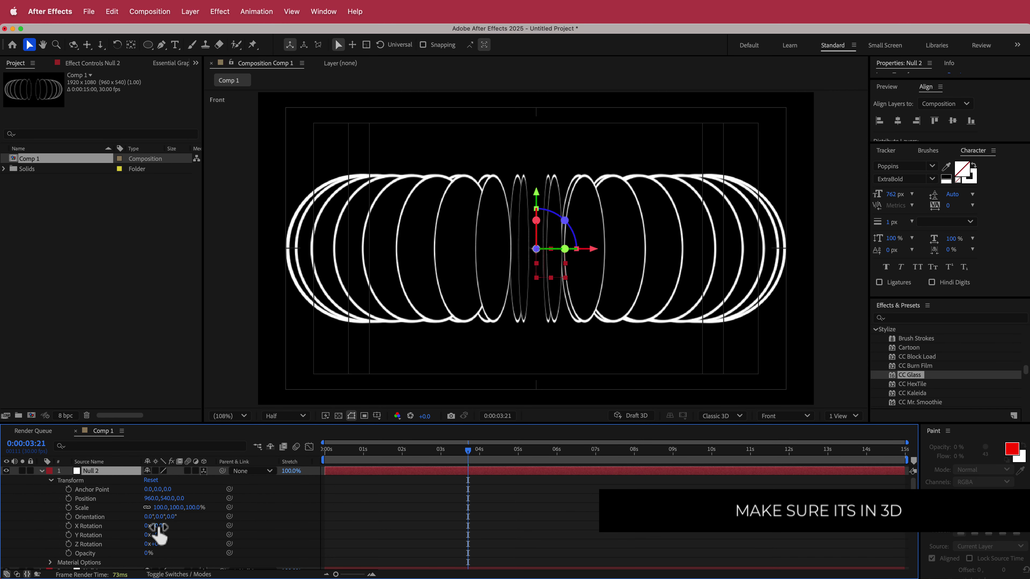
{"action": "left_click_drag", "start_coordinate": [155, 526], "coordinate": [169, 544]}
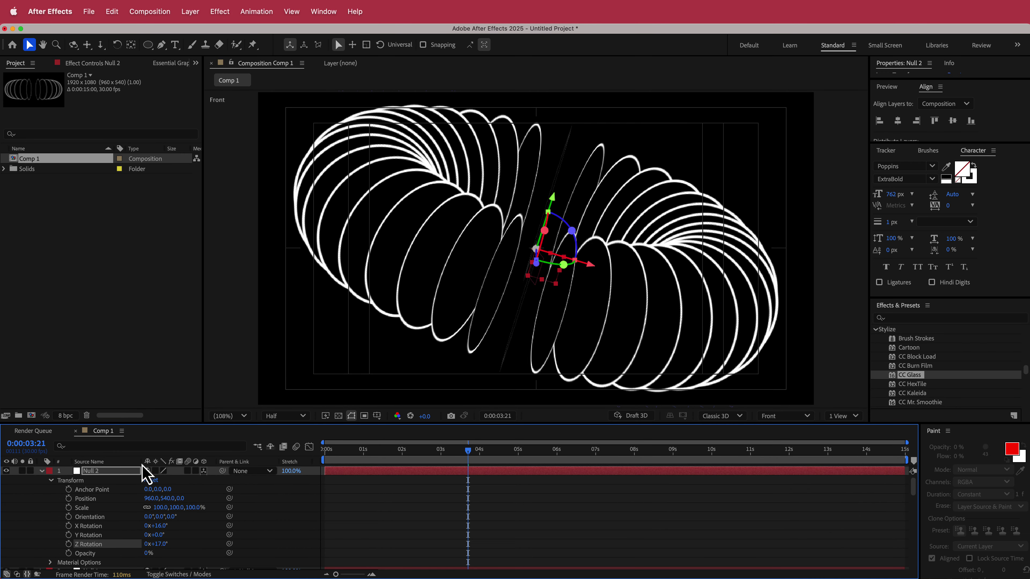
{"action": "left_click", "coordinate": [42, 471]}
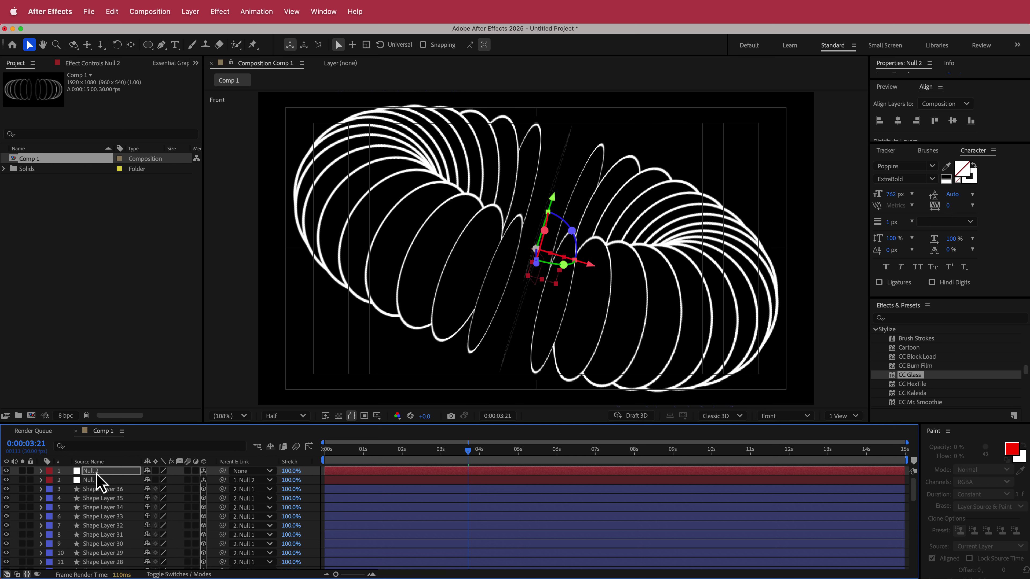
- Scale Null 2 to 90% on all axes and scrub the timeline to 0:00:05:17 to check the motion
{"action": "left_click", "coordinate": [253, 328]}
{"action": "left_click", "coordinate": [98, 471]}
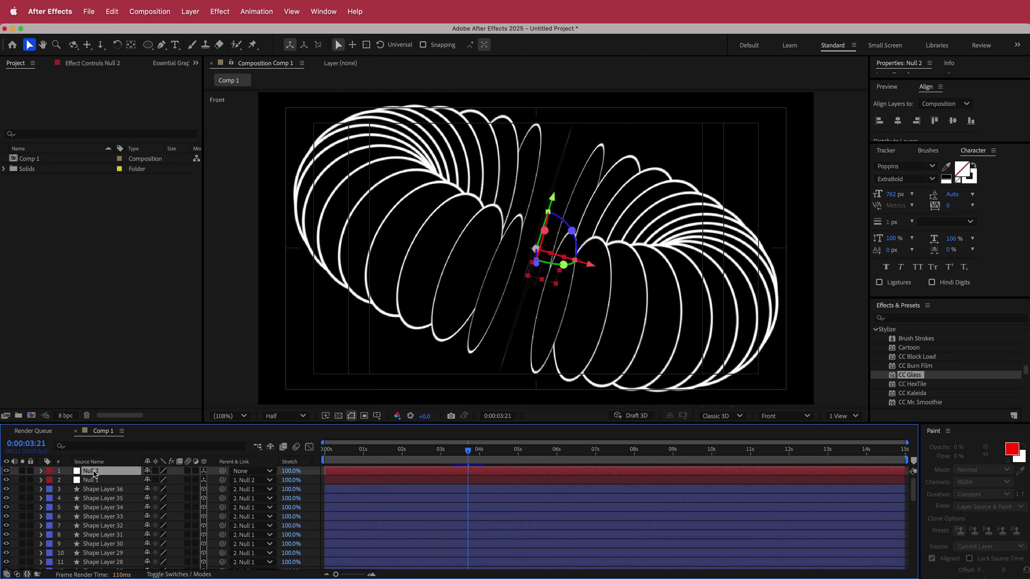
{"action": "key", "text": "s"}
{"action": "left_click_drag", "start_coordinate": [161, 480], "coordinate": [153, 480]}
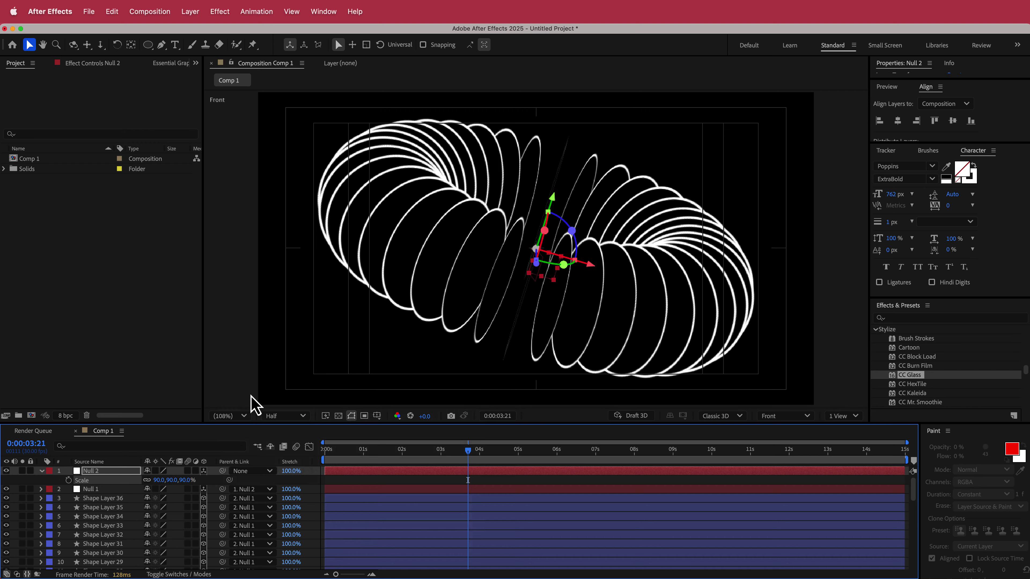
{"action": "left_click_drag", "start_coordinate": [467, 459], "coordinate": [540, 457]}
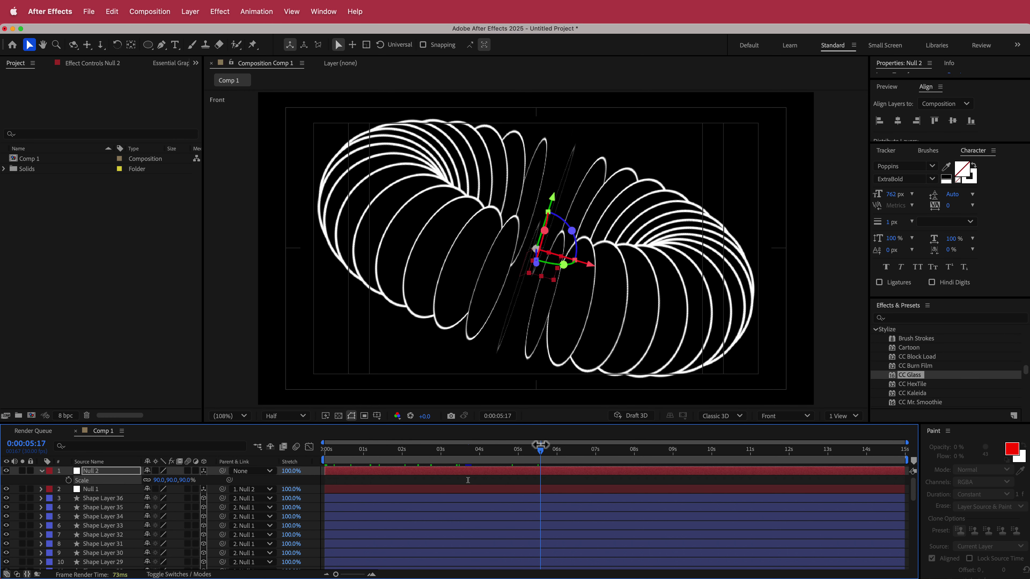
- Pre-compose all layers into a new composition named SHAPES, moving all attributes into it
{"action": "left_click", "coordinate": [42, 472]}
{"action": "key", "text": "super+a"}
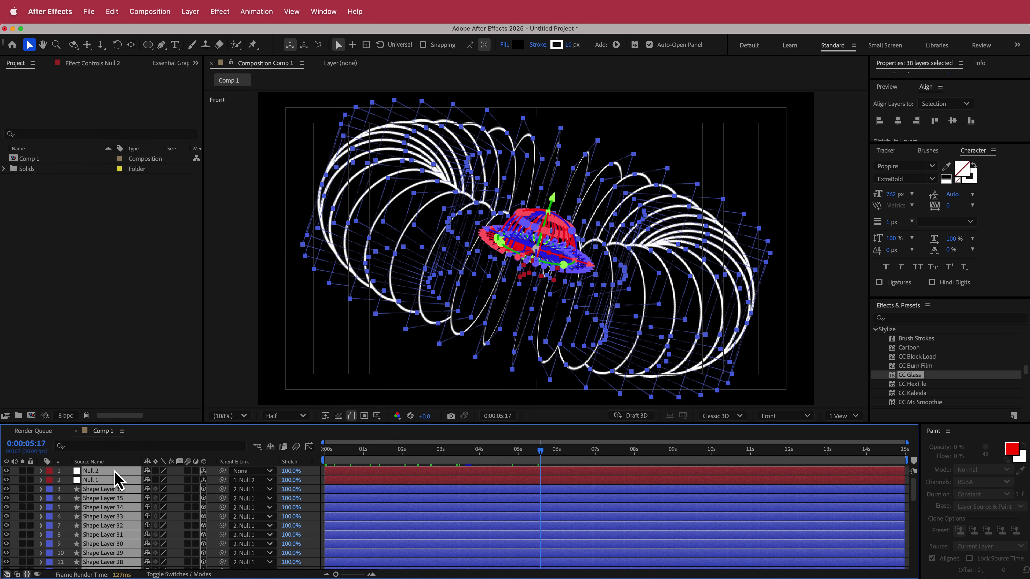
{"action": "left_click", "coordinate": [190, 11]}
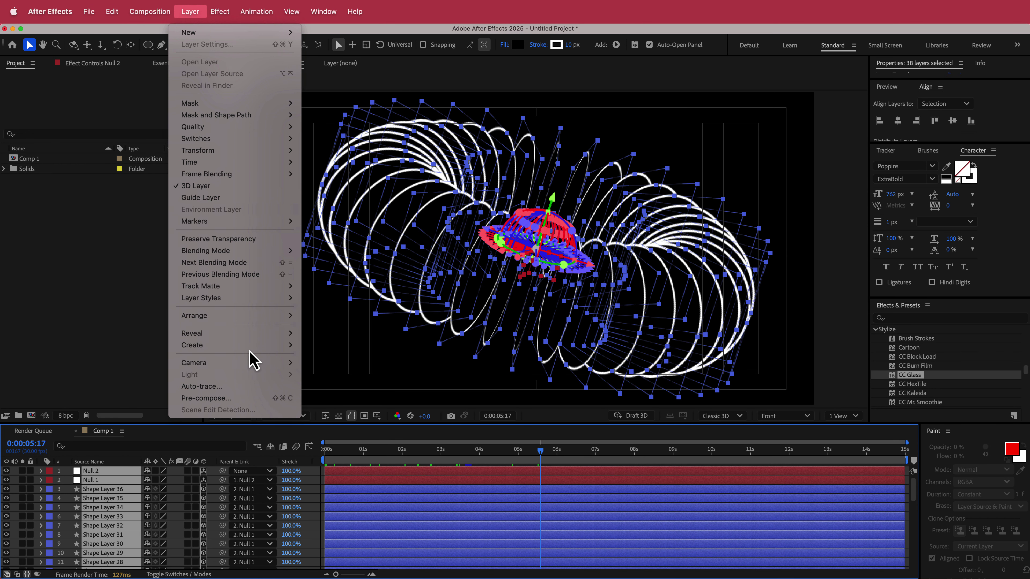
{"action": "left_click", "coordinate": [249, 399]}
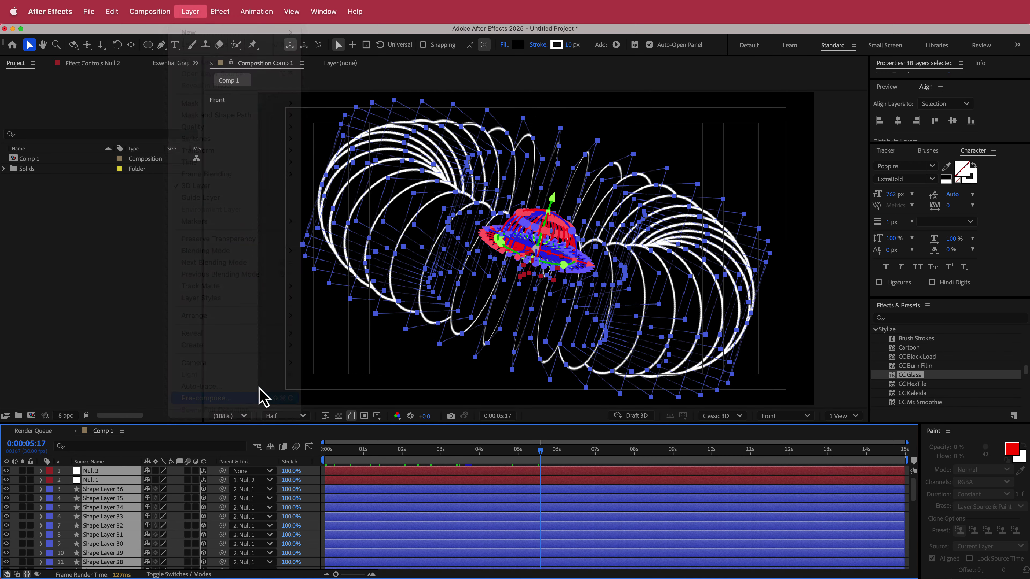
{"action": "type", "text": "SHAPE"}
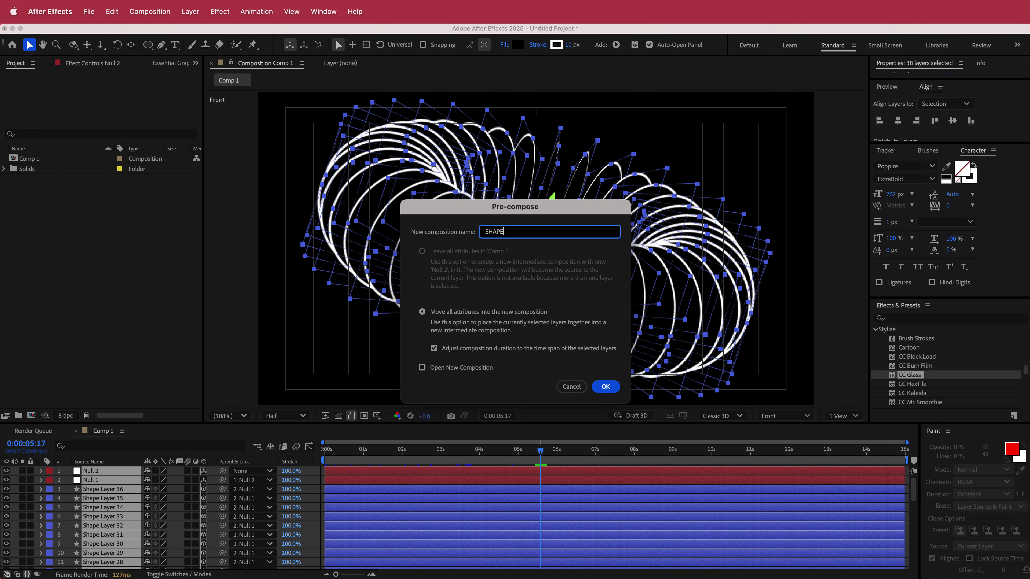
{"action": "type", "text": "S"}
{"action": "key", "text": "Return"}
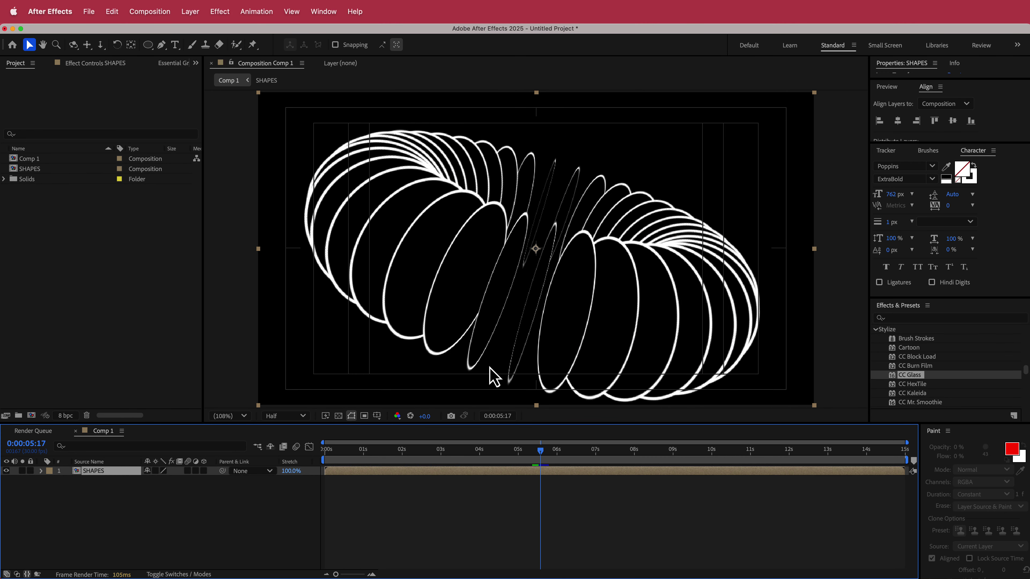
- Reposition the SHAPES layer slightly upward in the frame and return the playhead to the start
{"action": "left_click_drag", "start_coordinate": [521, 283], "coordinate": [523, 271]}
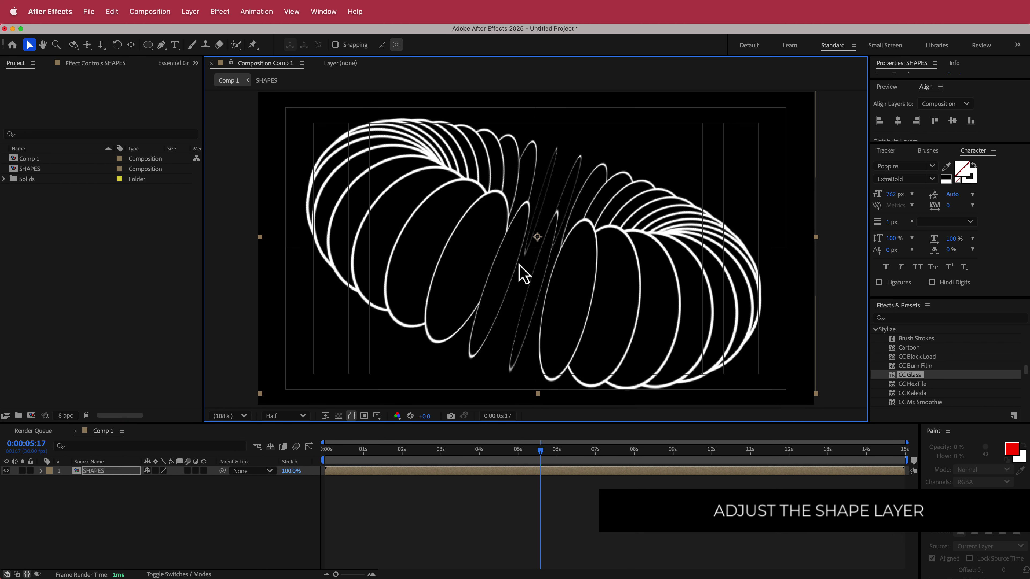
{"action": "key", "text": "s"}
{"action": "left_click_drag", "start_coordinate": [540, 450], "coordinate": [317, 461]}
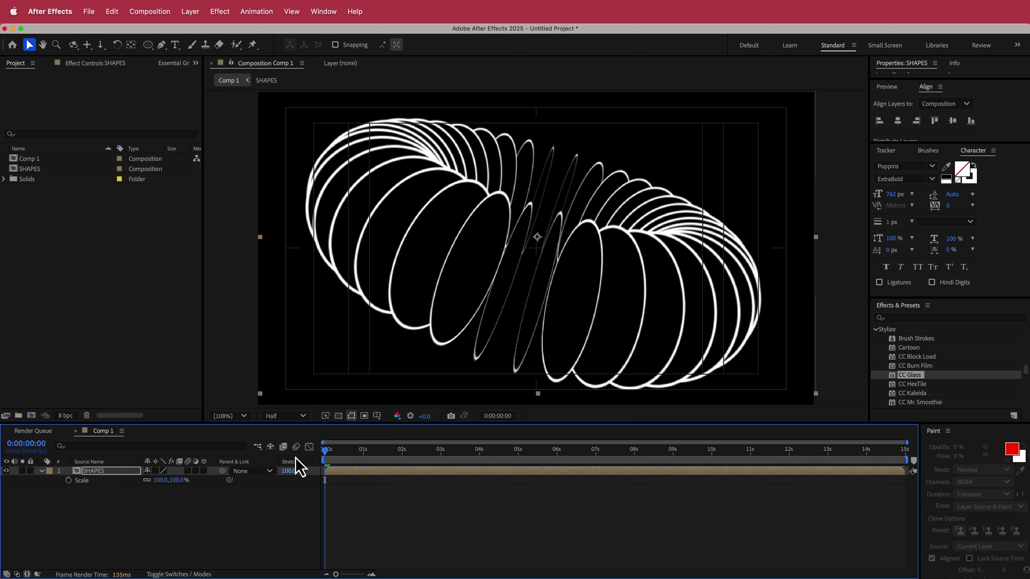
- Create a new solid named BG and place it below the SHAPES layer
{"action": "right_click", "coordinate": [215, 474]}
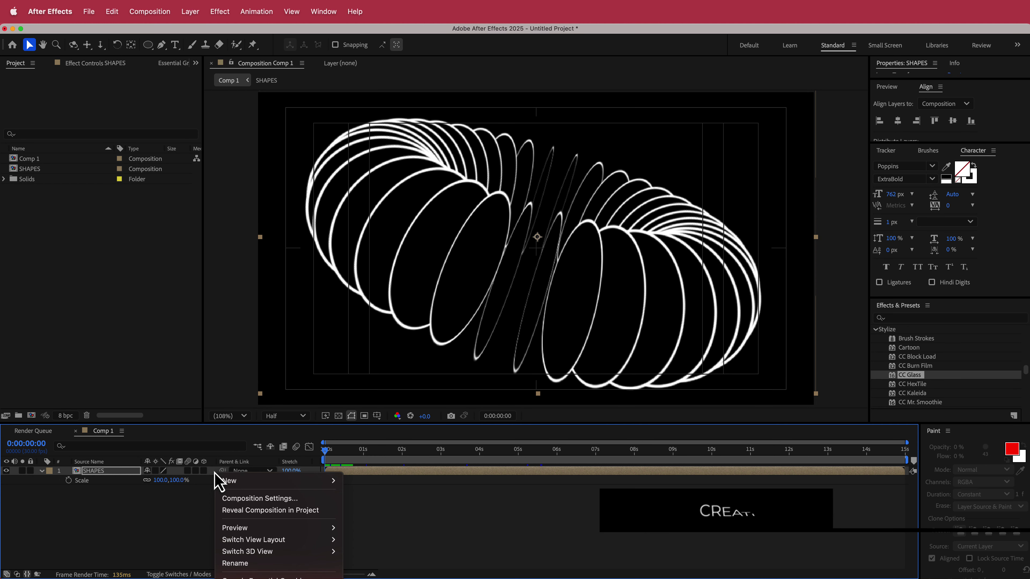
{"action": "mouse_move", "coordinate": [227, 480]}
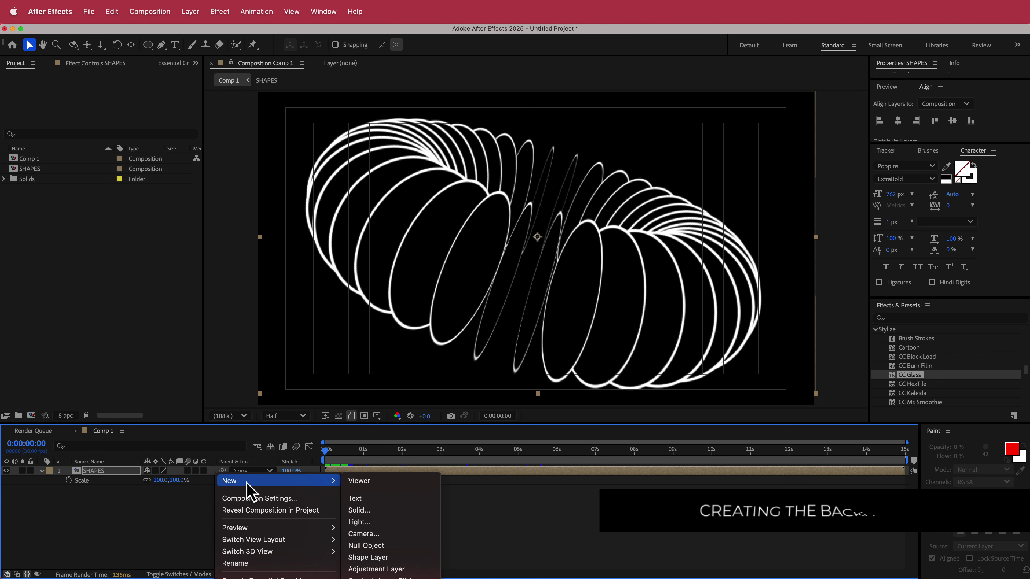
{"action": "left_click", "coordinate": [374, 510]}
{"action": "type", "text": "BG"}
{"action": "key", "text": "Return"}
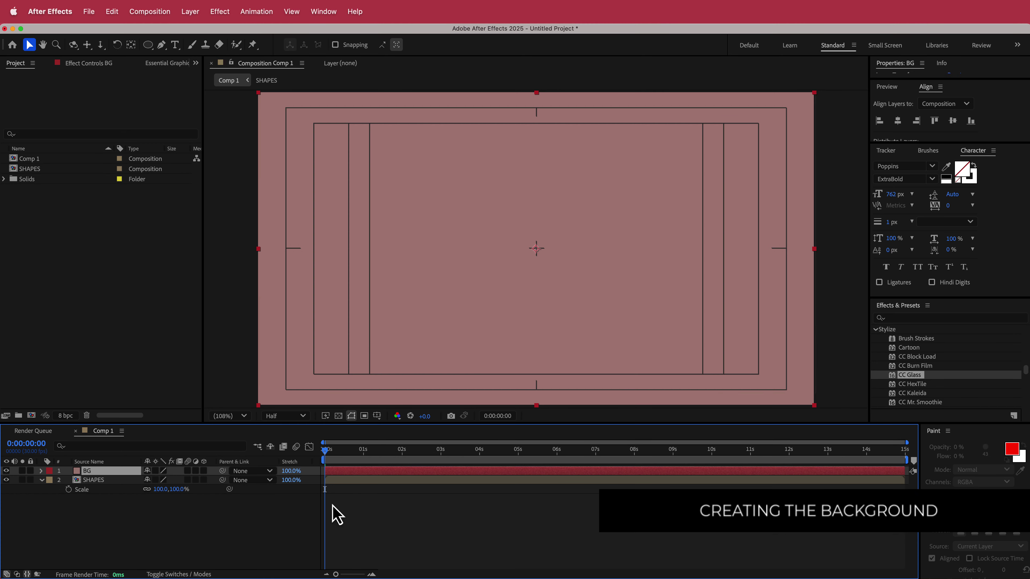
{"action": "left_click_drag", "start_coordinate": [106, 472], "coordinate": [107, 506]}
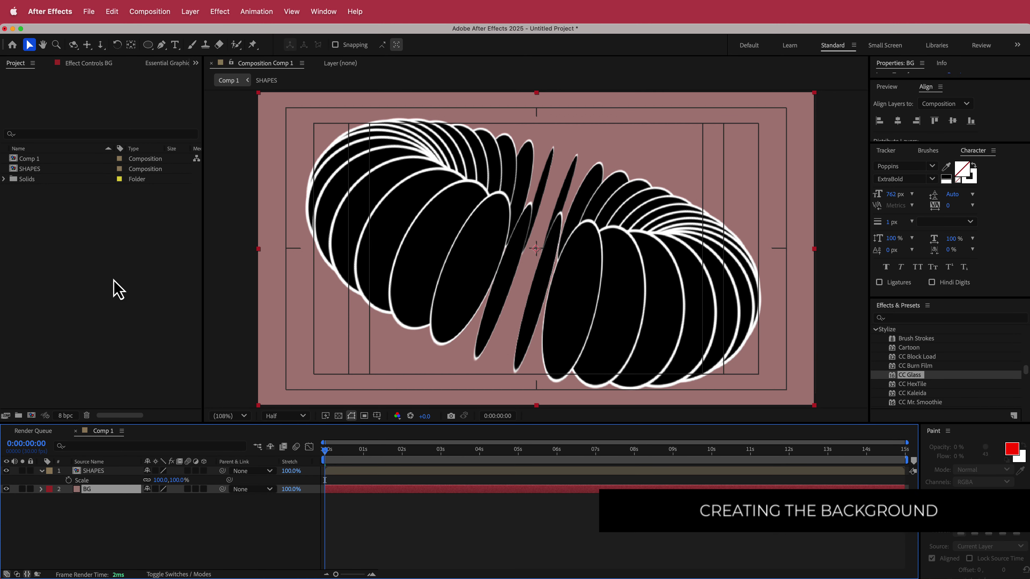
- Apply the Gradient Ramp effect to the BG solid
{"action": "key", "text": "ctrl+space"}
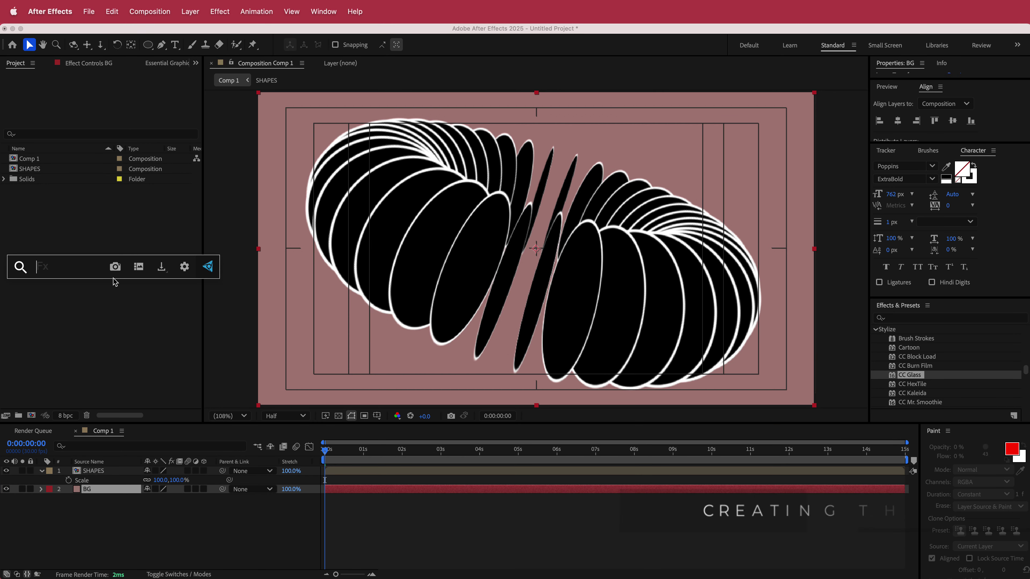
{"action": "type", "text": "ram"}
{"action": "key", "text": "Down"}
{"action": "key", "text": "Down"}
{"action": "key", "text": "Down"}
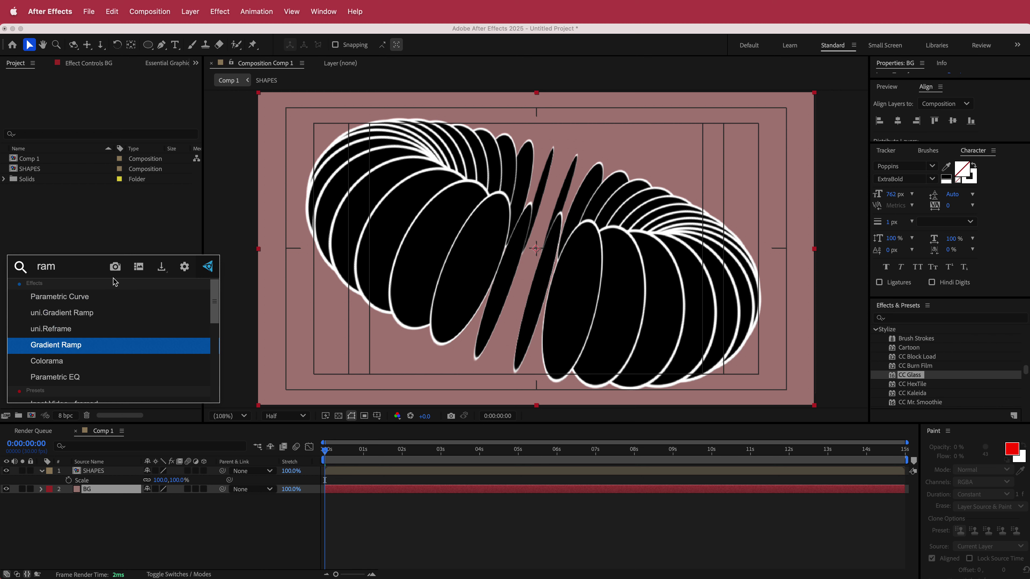
{"action": "key", "text": "Return"}
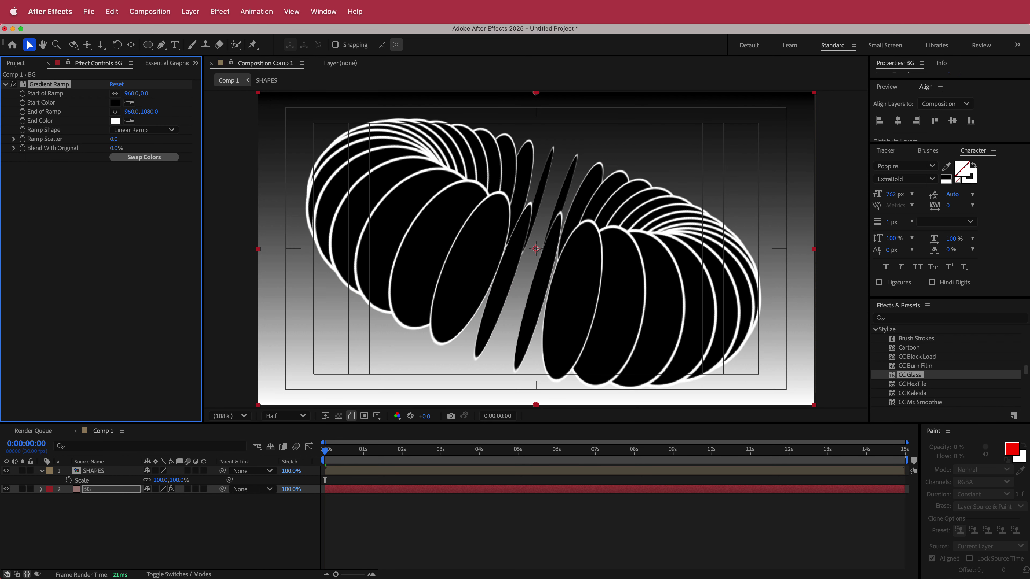
- Copy the dark colour #061E29 from the Color Hunt palette and apply it as the Gradient Ramp's end colour in After Effects
{"action": "key", "text": "super+Tab"}
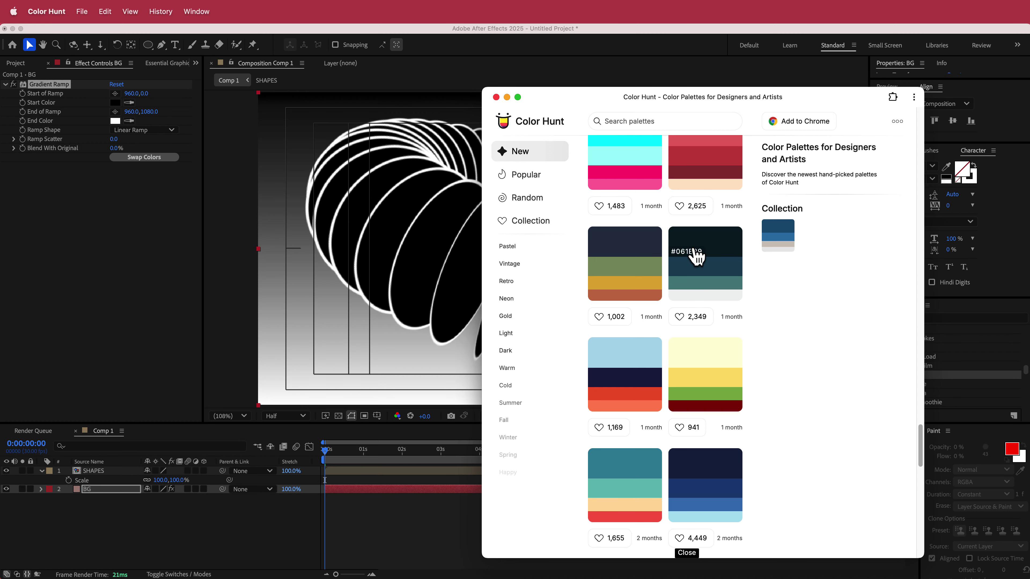
{"action": "left_click", "coordinate": [684, 262]}
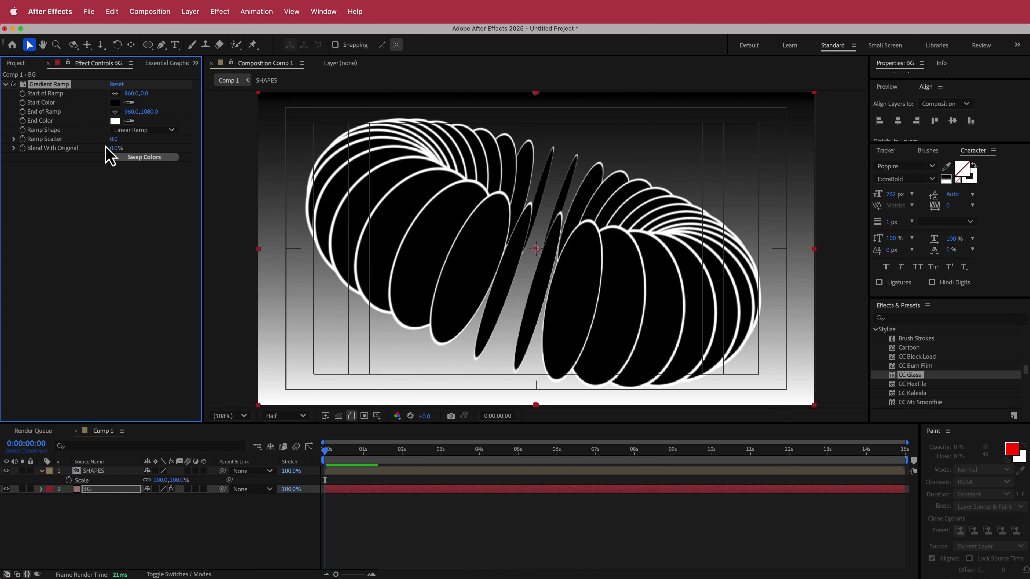
{"action": "left_click", "coordinate": [115, 195]}
{"action": "left_click", "coordinate": [116, 103]}
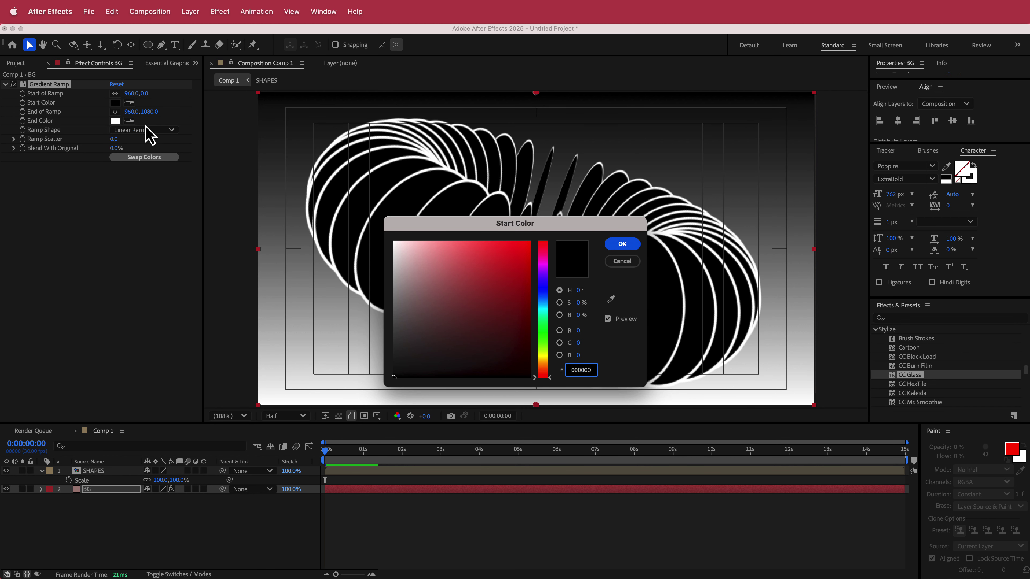
{"action": "key", "text": "Return"}
{"action": "left_click", "coordinate": [115, 121]}
{"action": "key", "text": "super+v"}
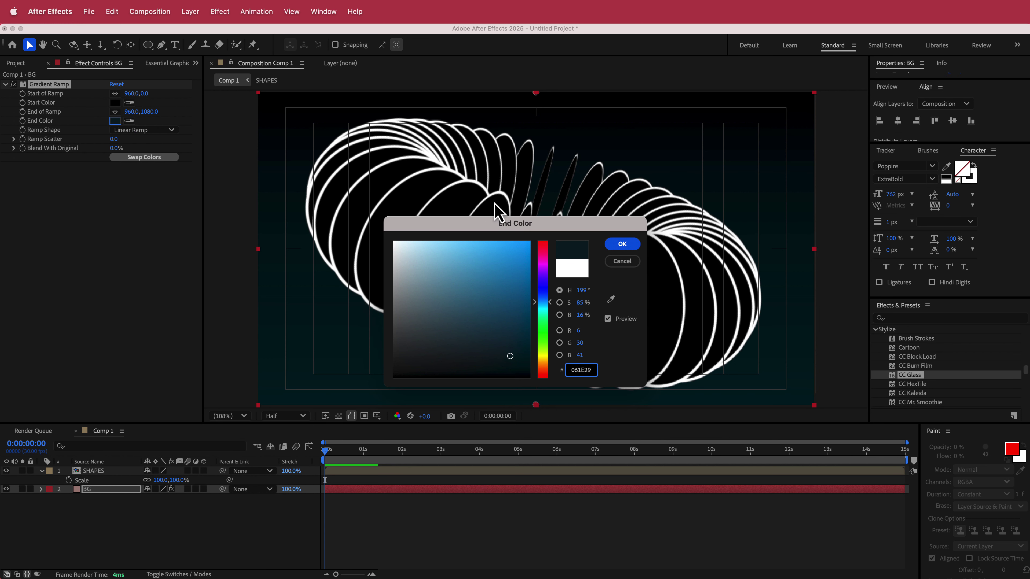
{"action": "left_click", "coordinate": [621, 246]}
- Change the Gradient Ramp shape to Radial Ramp and place the start of the ramp at the frame's centre
{"action": "left_click", "coordinate": [136, 134]}
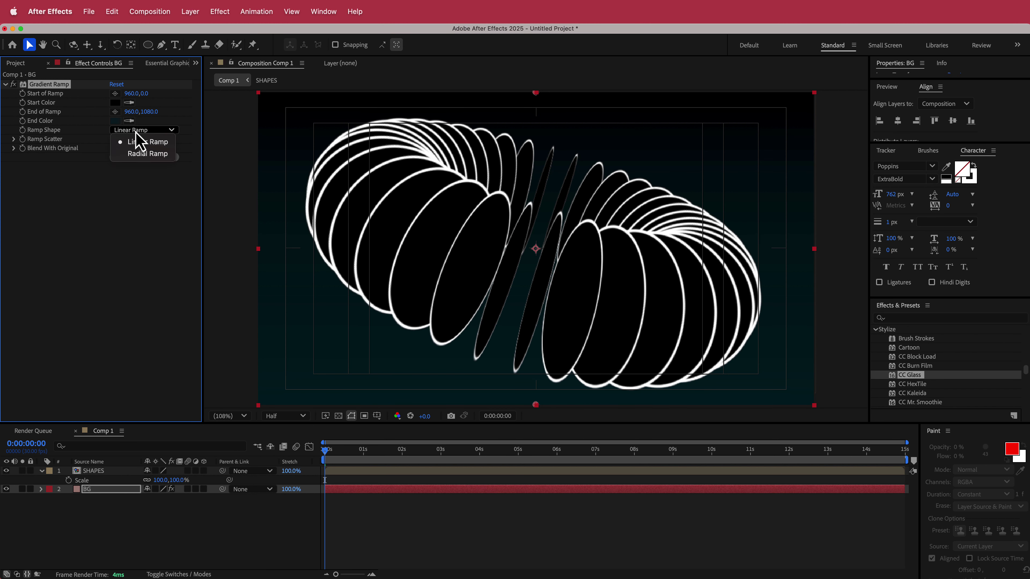
{"action": "left_click", "coordinate": [142, 155]}
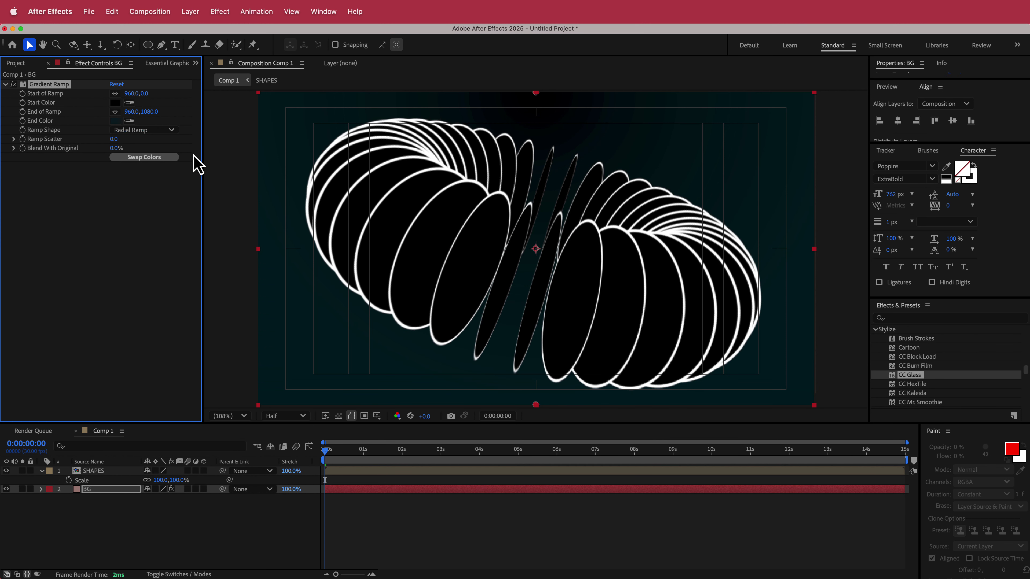
{"action": "left_click", "coordinate": [115, 94]}
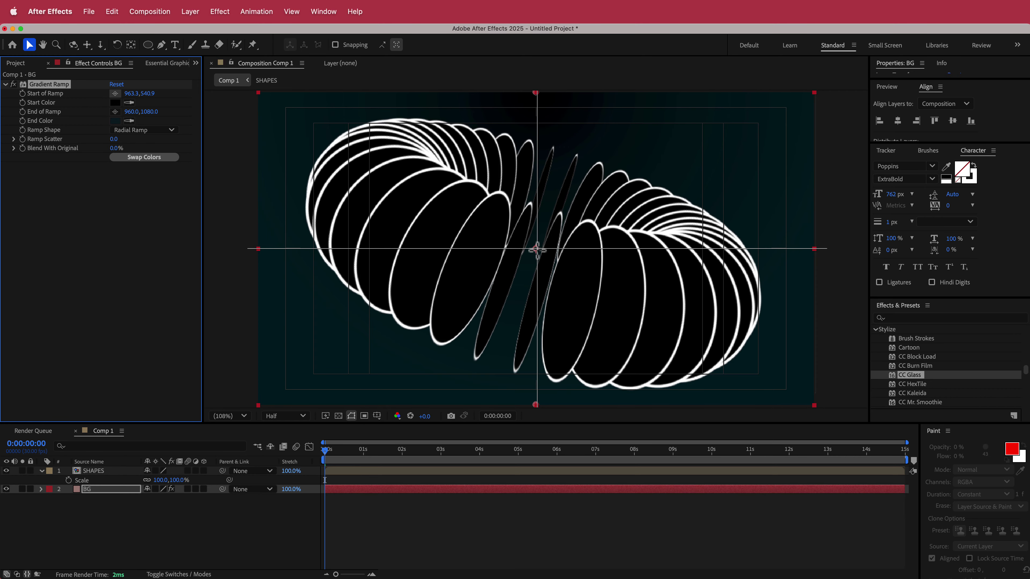
{"action": "left_click", "coordinate": [536, 250]}
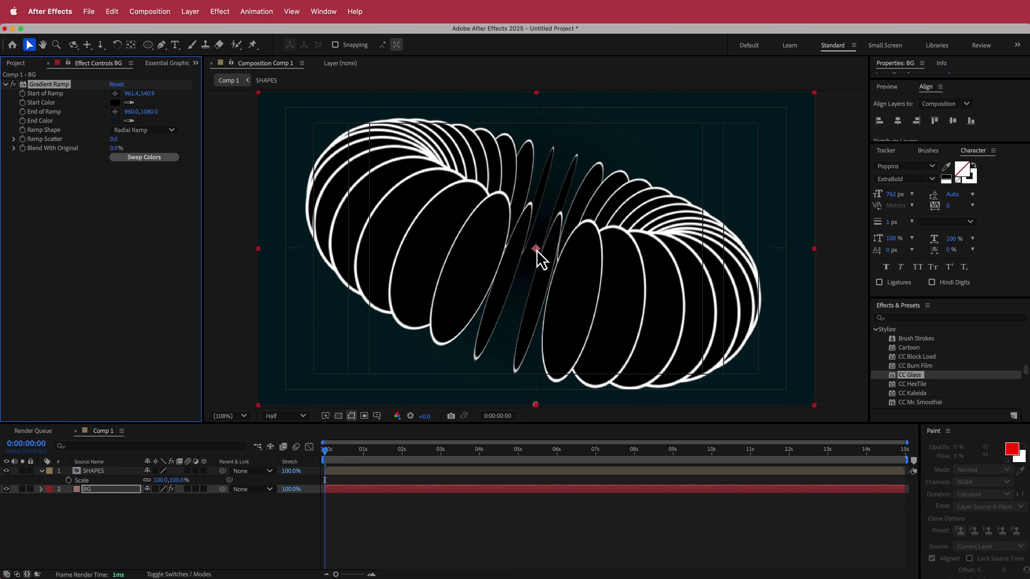
- Place the end of the ramp near the frame's lower-left corner at about 70, 1041 and swap the gradient colours
{"action": "left_click", "coordinate": [115, 112]}
{"action": "left_click", "coordinate": [291, 379]}
{"action": "left_click_drag", "start_coordinate": [291, 381], "coordinate": [279, 395]}
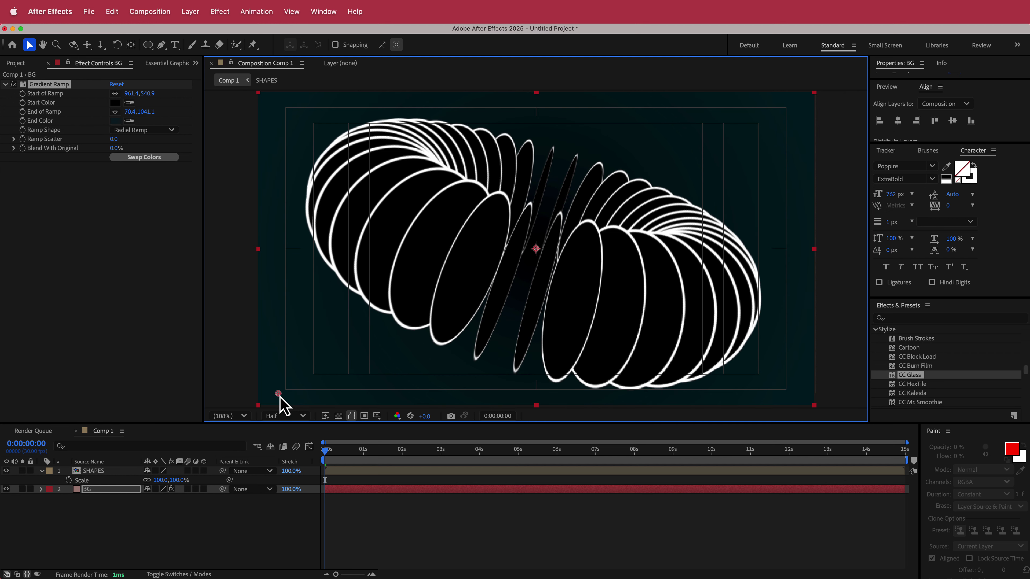
{"action": "left_click", "coordinate": [136, 158]}
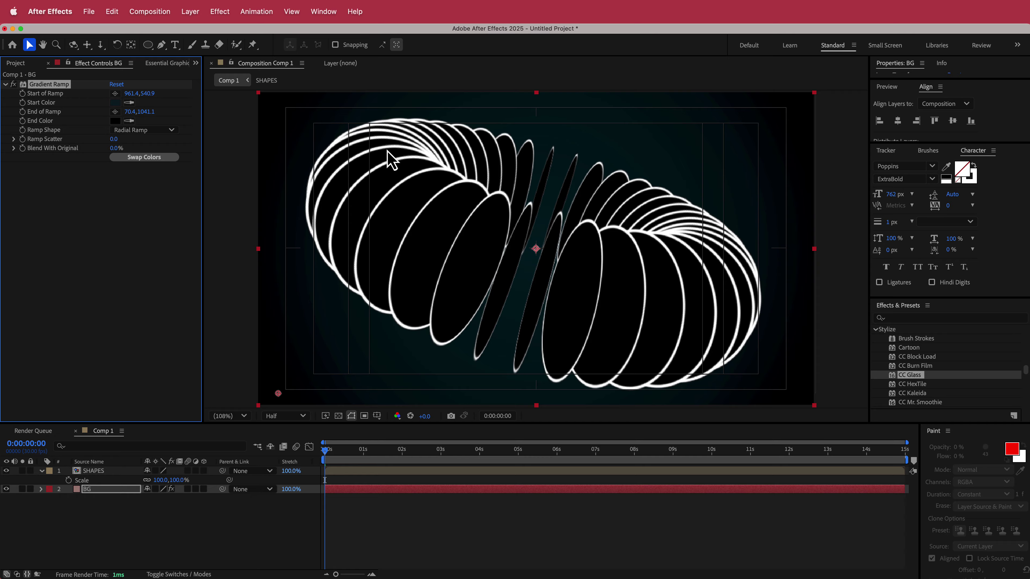
- Apply Turbulent Displace to the SHAPES layer with an Amount of 47 and a Size of 40
{"action": "left_click", "coordinate": [95, 472]}
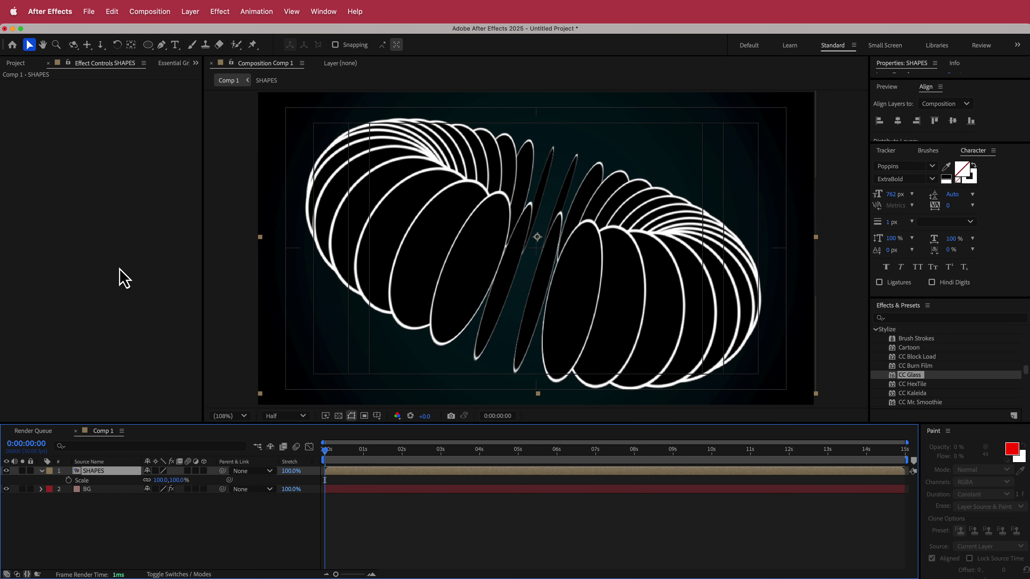
{"action": "key", "text": "ctrl+space"}
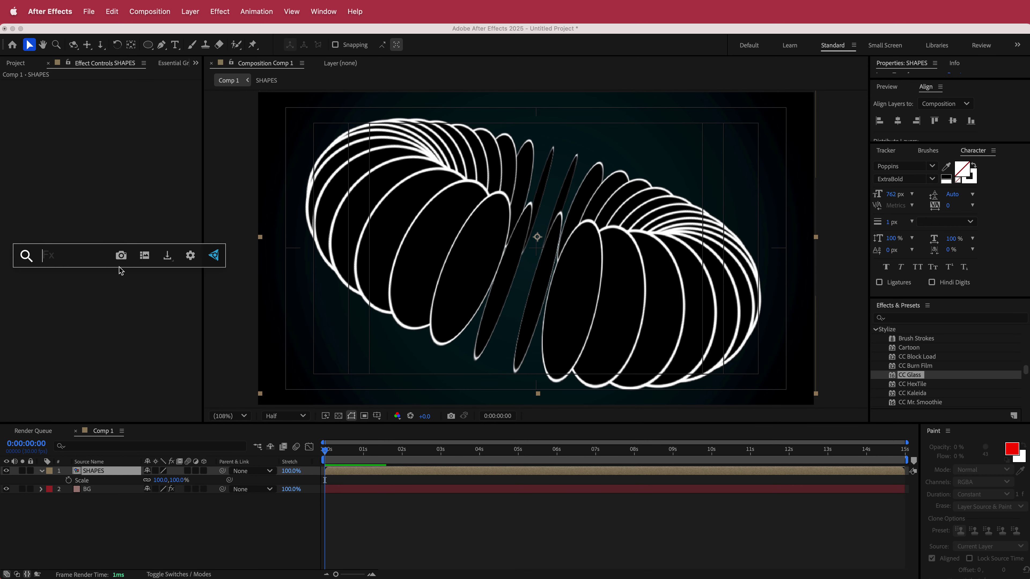
{"action": "type", "text": "tu"}
{"action": "key", "text": "Return"}
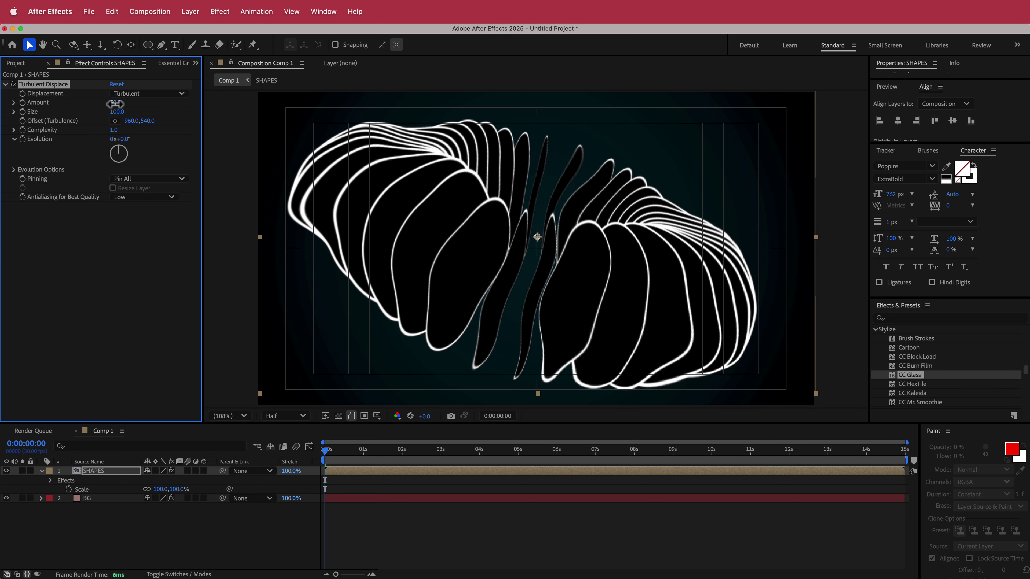
{"action": "mouse_move", "coordinate": [115, 104]}
{"action": "left_mouse_down"}
{"action": "mouse_move", "coordinate": [101, 104]}
{"action": "mouse_move", "coordinate": [186, 112]}
{"action": "mouse_move", "coordinate": [71, 117]}
{"action": "mouse_move", "coordinate": [145, 105]}
{"action": "left_mouse_up"}
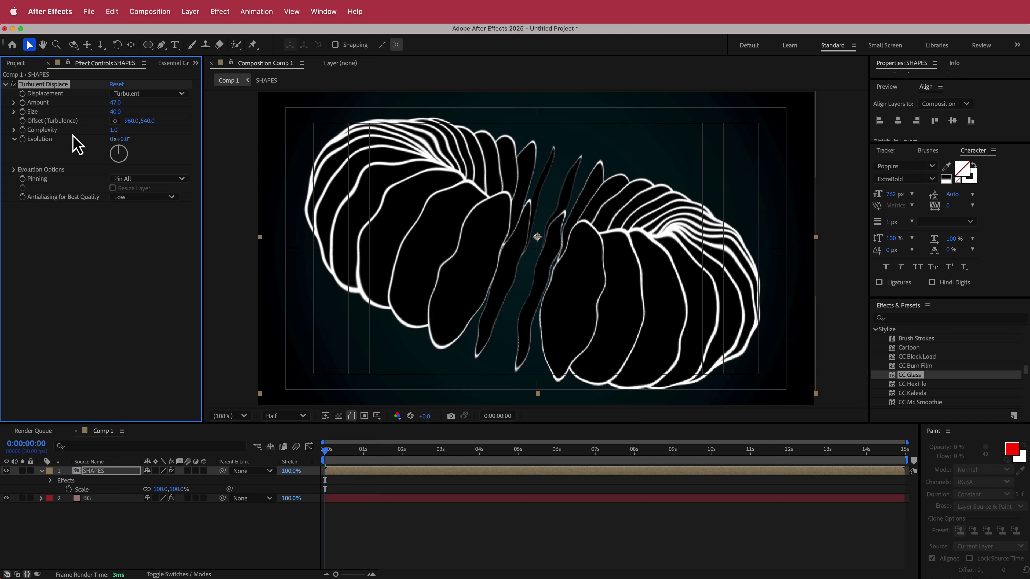
- Add the expression time*10 to the Turbulent Displace Evolution, scrub through the animation and return the playhead to the start
{"action": "left_click", "coordinate": [23, 139], "text": "alt"}
{"action": "type", "text": "time*10"}
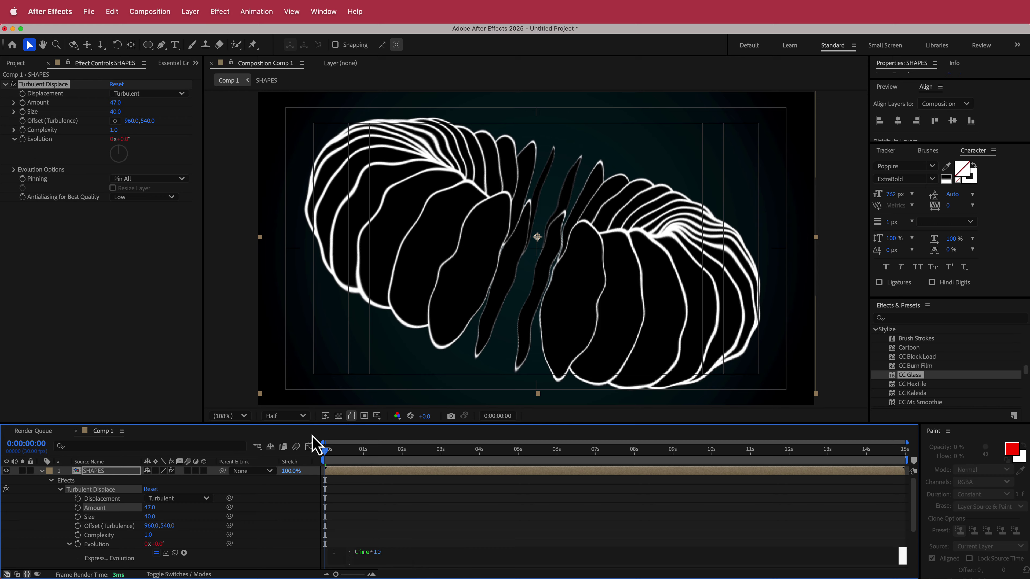
{"action": "left_click_drag", "start_coordinate": [326, 454], "coordinate": [624, 455]}
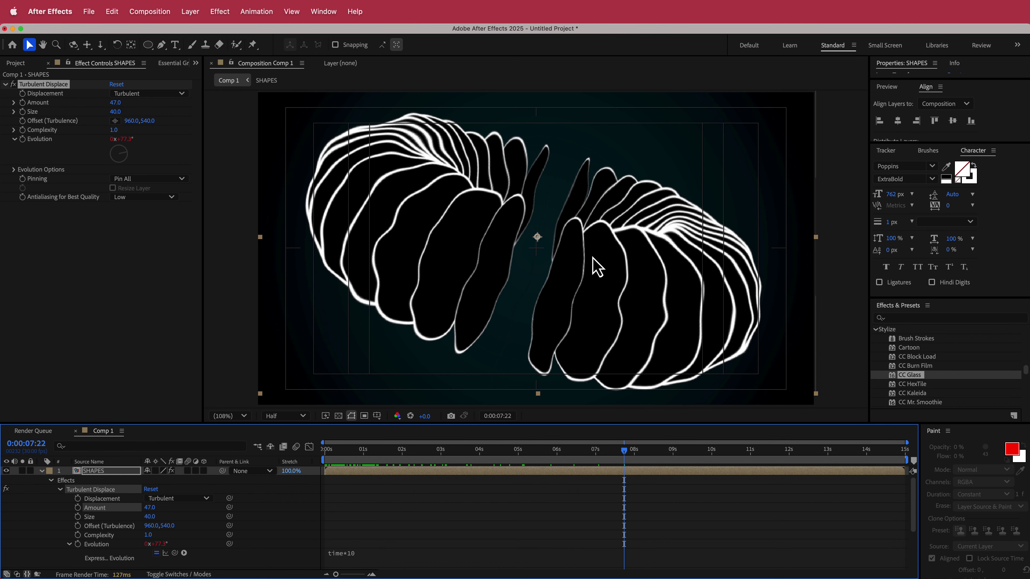
{"action": "left_click_drag", "start_coordinate": [625, 454], "coordinate": [324, 466]}
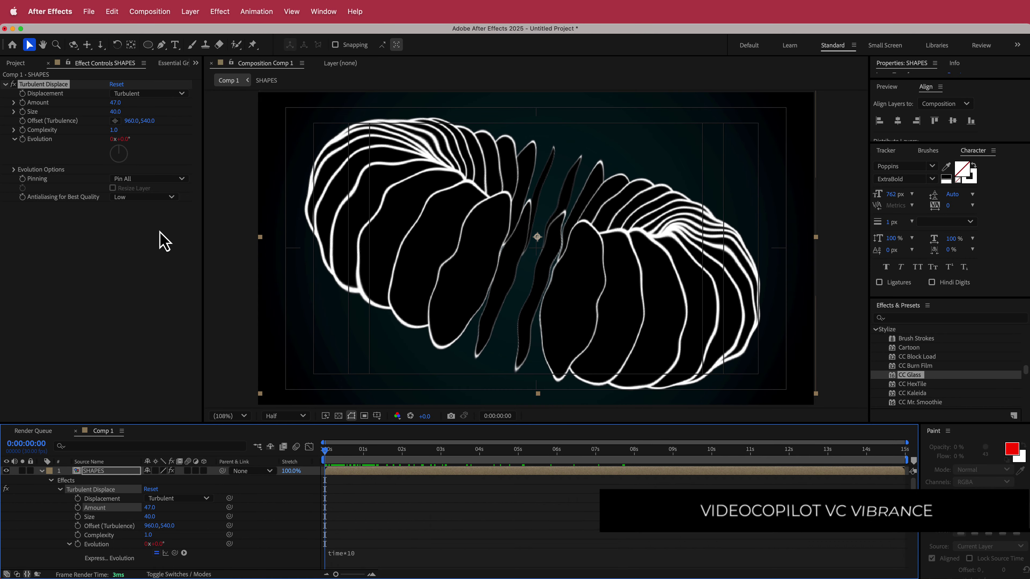
- Apply the VC Color Vibrance effect to the SHAPES layer
{"action": "key", "text": "ctrl+space"}
{"action": "type", "text": "vc"}
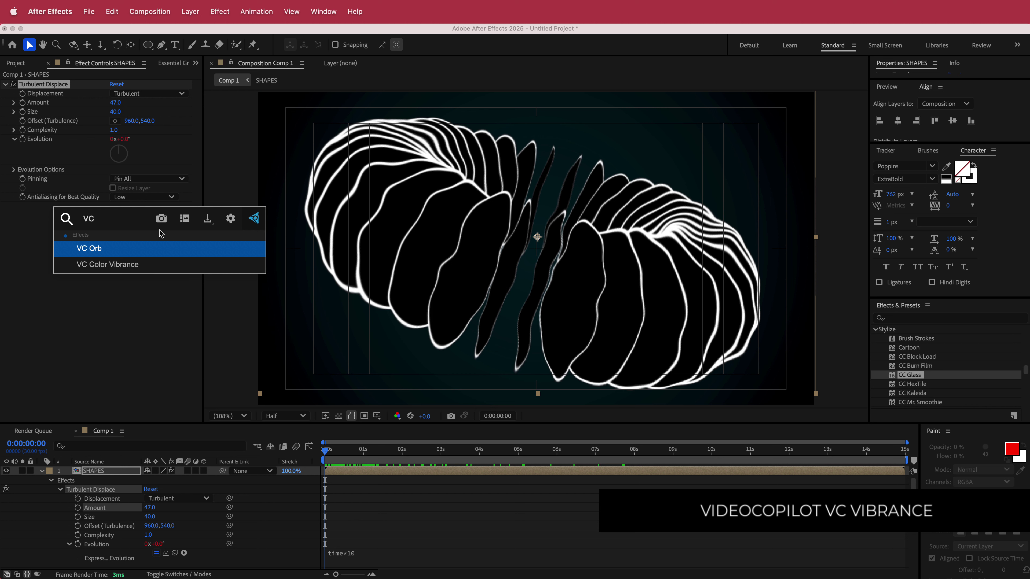
{"action": "key", "text": "Down"}
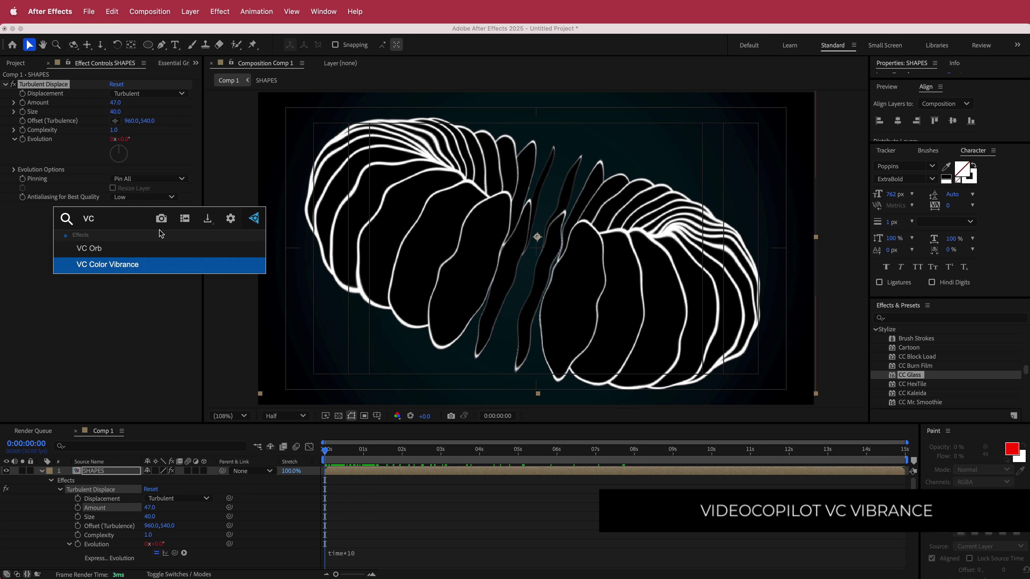
{"action": "key", "text": "Return"}
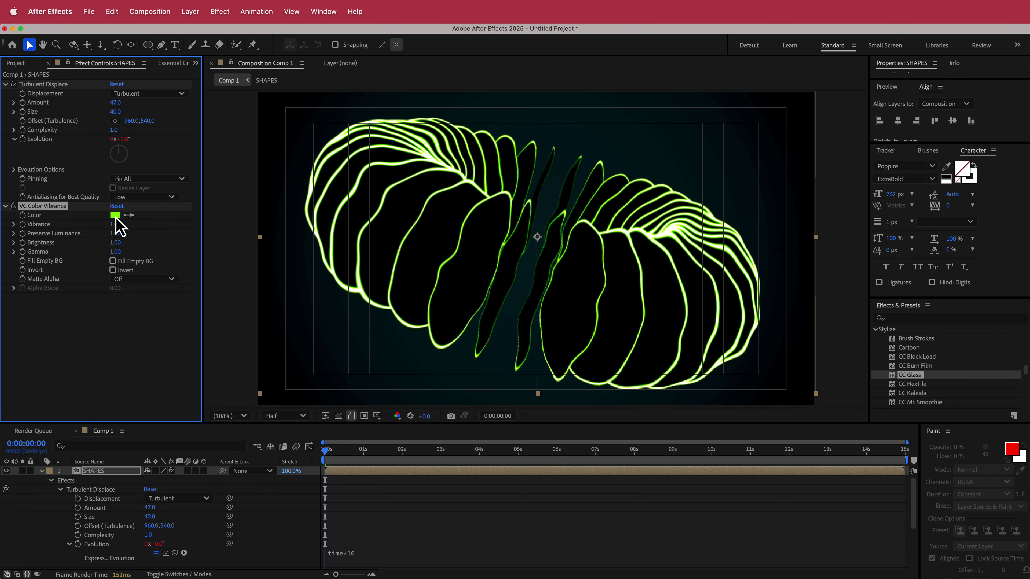
- Copy the blue #1D546D from the Color Hunt palette and use it as the VC Color Vibrance colour
{"action": "key", "text": "super+Tab"}
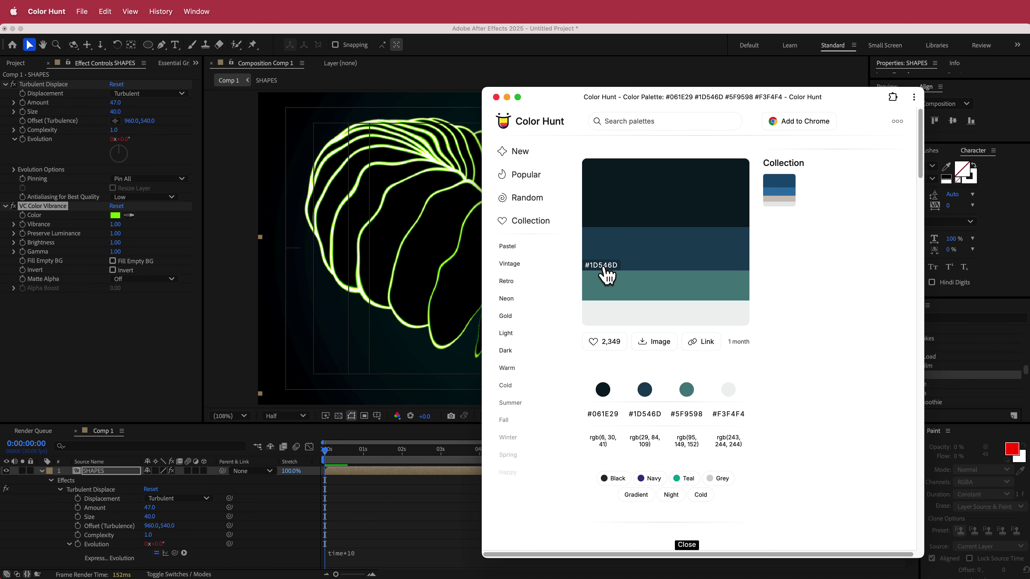
{"action": "left_click", "coordinate": [154, 367]}
{"action": "left_click", "coordinate": [115, 215]}
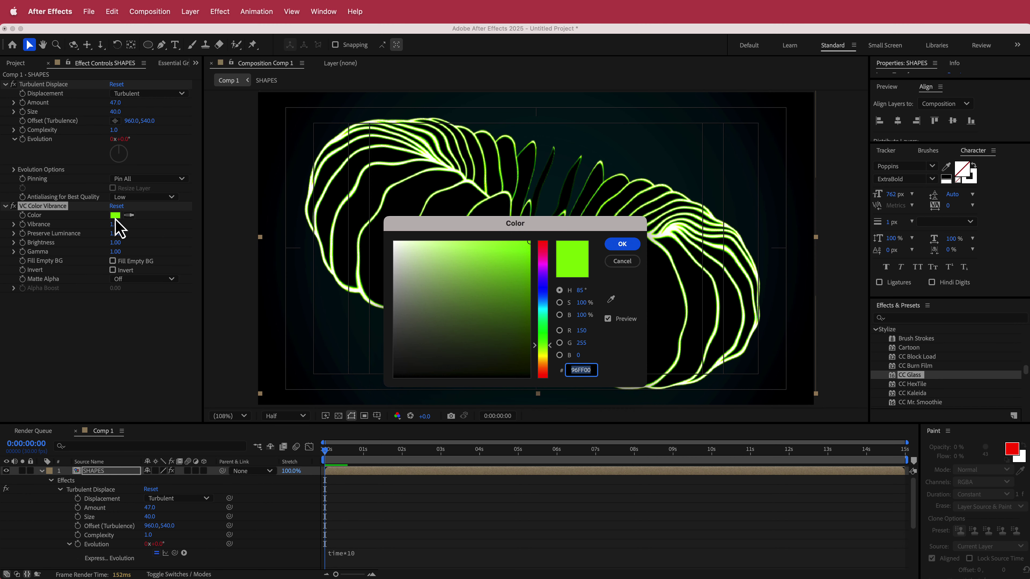
{"action": "key", "text": "super+v"}
{"action": "left_click", "coordinate": [622, 244]}
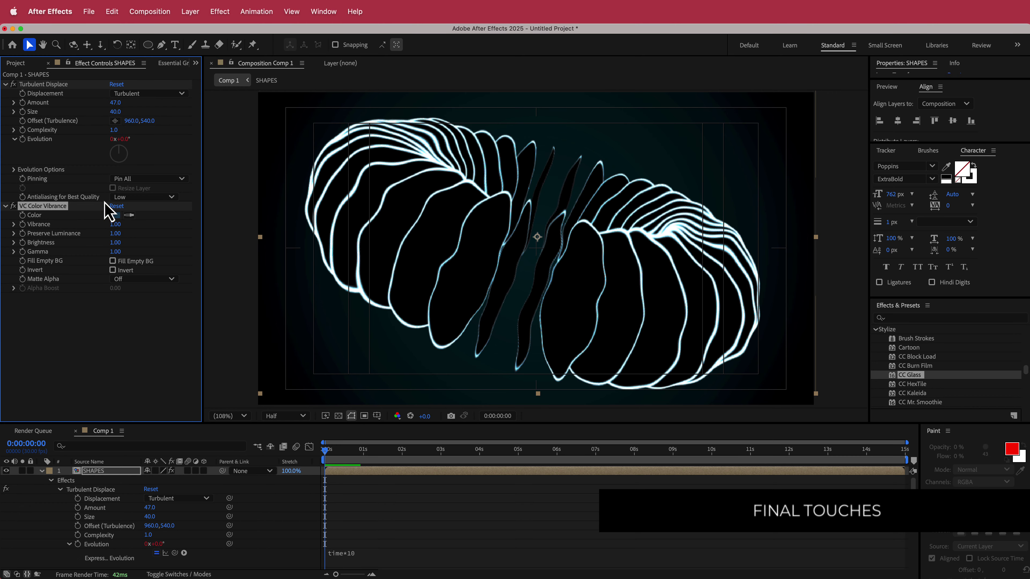
- Apply the Glow effect to the SHAPES layer and set its Glow Threshold to 80%
{"action": "double_click", "coordinate": [169, 289]}
{"action": "type", "text": "glow"}
{"action": "left_click", "coordinate": [159, 298]}
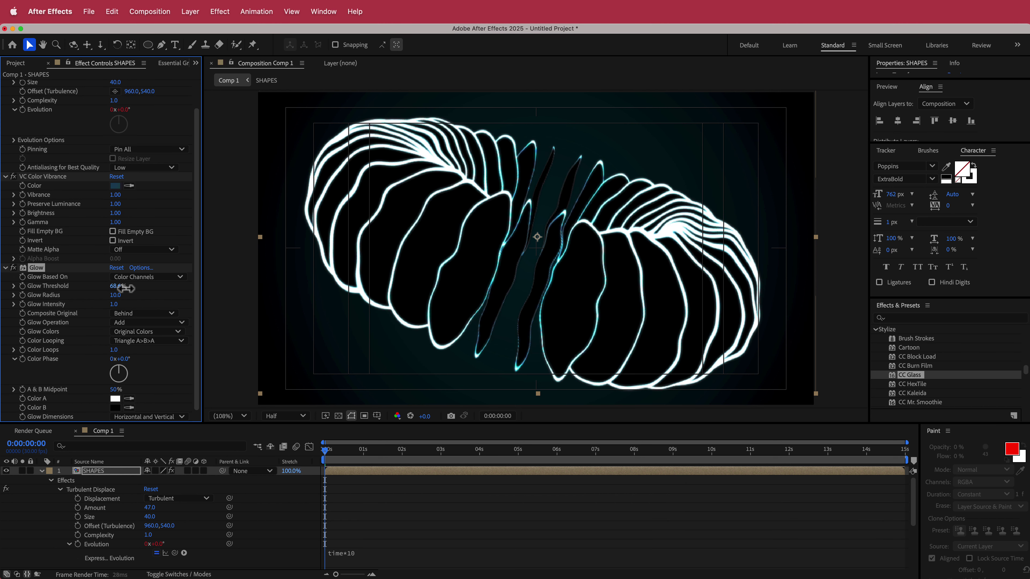
{"action": "left_click_drag", "start_coordinate": [141, 289], "coordinate": [121, 297]}
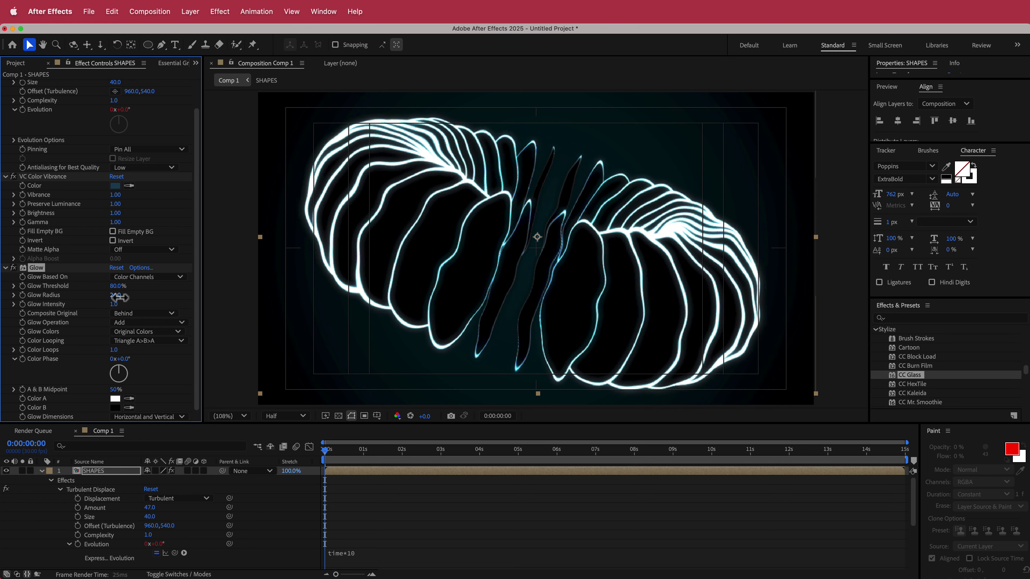
- Try different Glow Radius values, including 41, on the SHAPES layer and undo the radius change
{"action": "left_click", "coordinate": [117, 295]}
{"action": "type", "text": "5"}
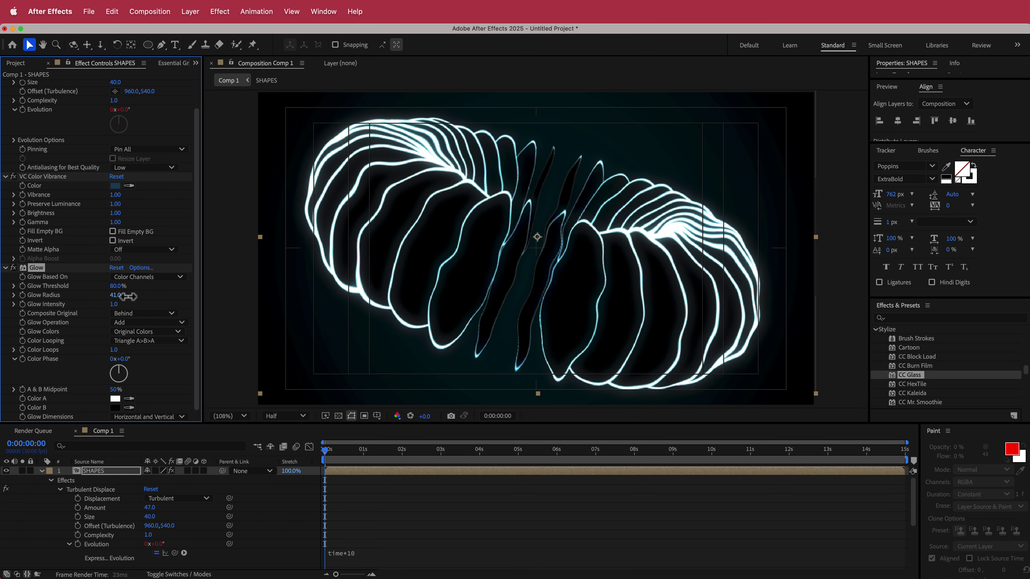
{"action": "key", "text": "Return"}
{"action": "left_click", "coordinate": [115, 295]}
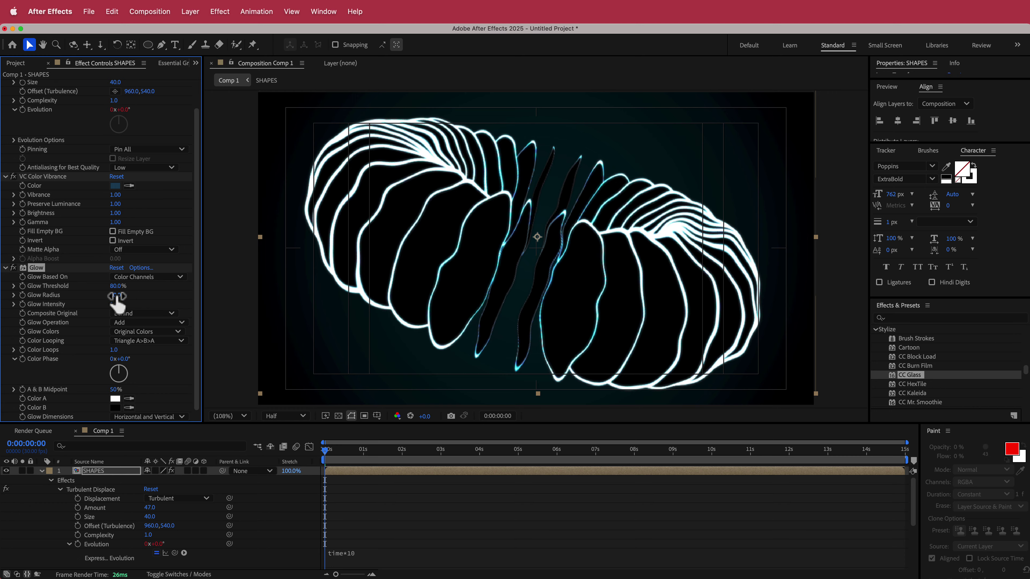
{"action": "type", "text": "3"}
{"action": "key", "text": "Return"}
{"action": "key", "text": "cmd+z"}
- Set the Glow Intensity to 0.8 and preview the animation
{"action": "left_click", "coordinate": [123, 305]}
{"action": "key", "text": "space"}
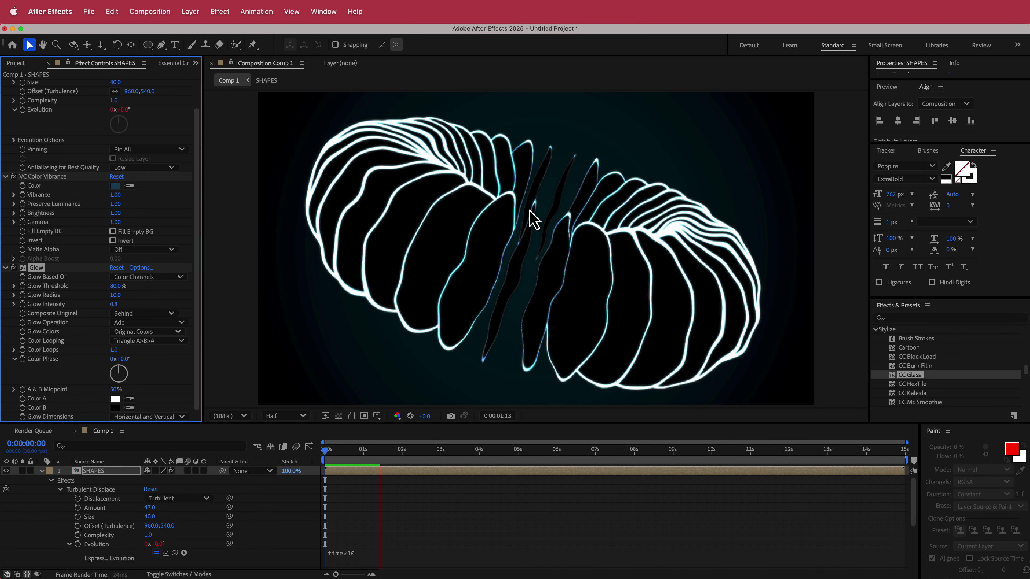
{"action": "key", "text": "space"}
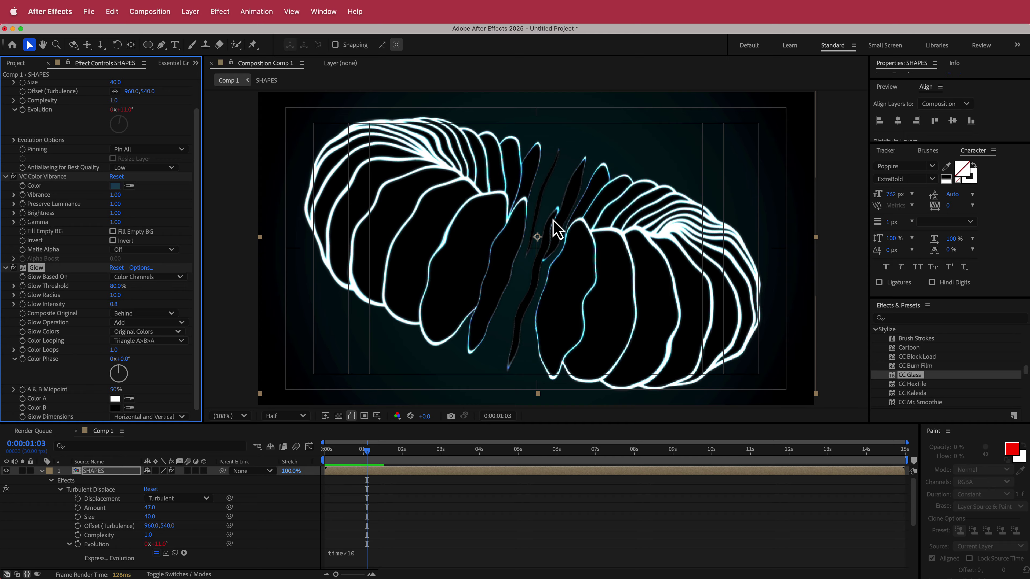
- Apply the CC Glass effect to the SHAPES layer and preview the animation
{"action": "key", "text": "ctrl+space"}
{"action": "type", "text": "gl"}
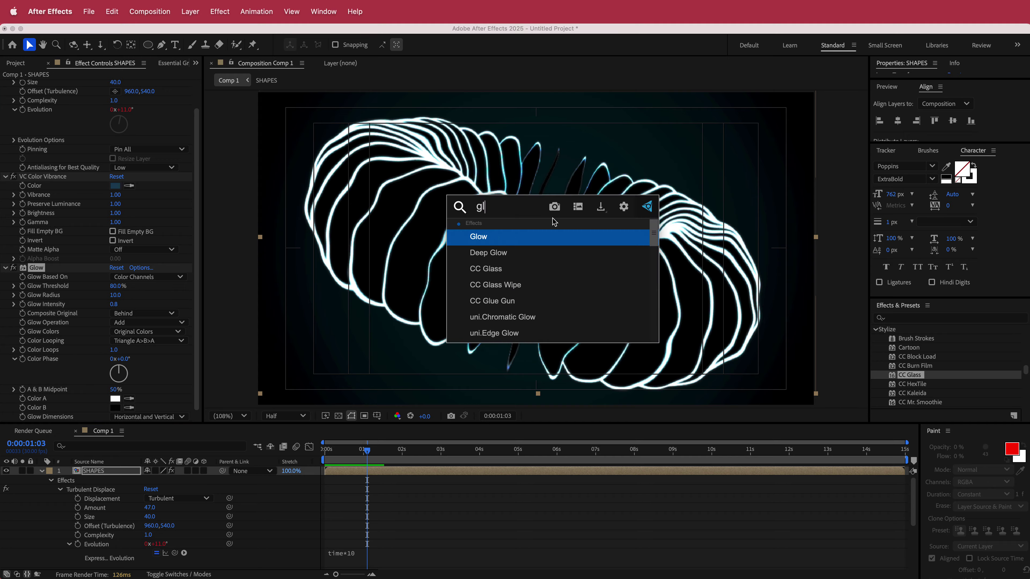
{"action": "left_click", "coordinate": [513, 269]}
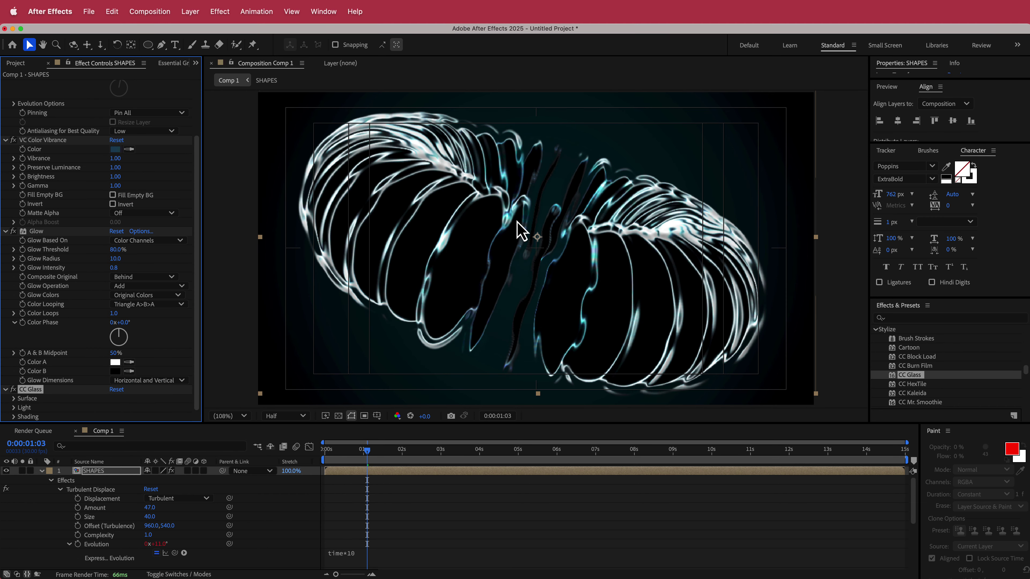
{"action": "key", "text": "space"}
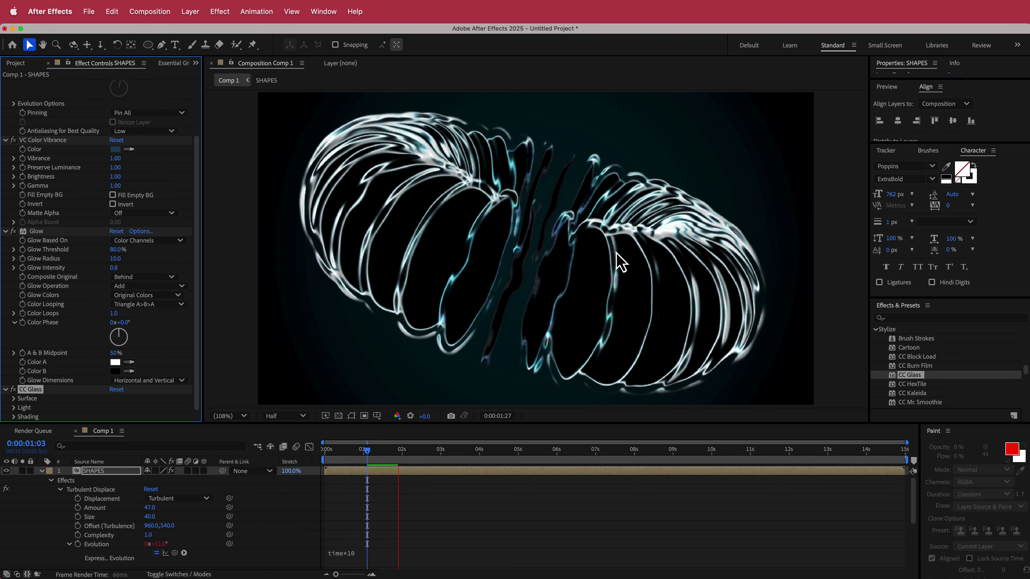
{"action": "key", "text": "space"}
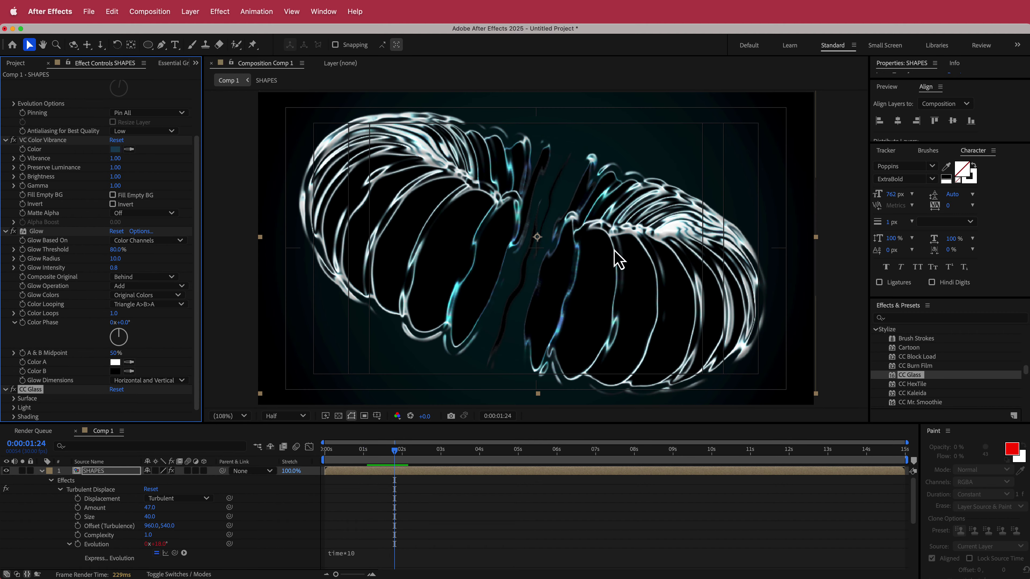
- Set the CC Glass surface Softness to 11.4 and Height to 18 on the SHAPES layer
{"action": "left_click", "coordinate": [13, 399]}
{"action": "scroll", "coordinate": [69, 320], "scroll_direction": "down", "scroll_amount": 2}
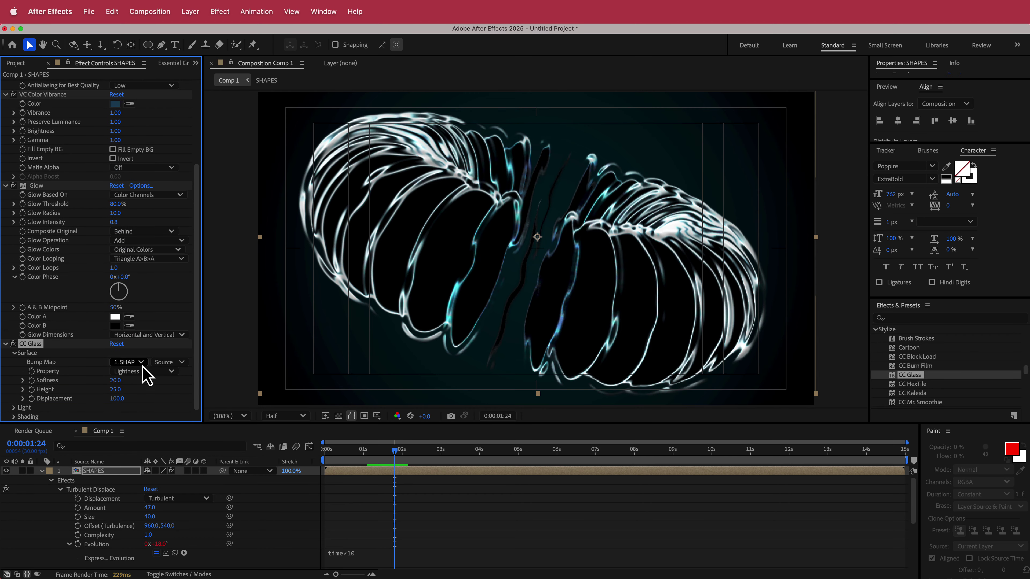
{"action": "left_click_drag", "start_coordinate": [115, 381], "coordinate": [165, 395]}
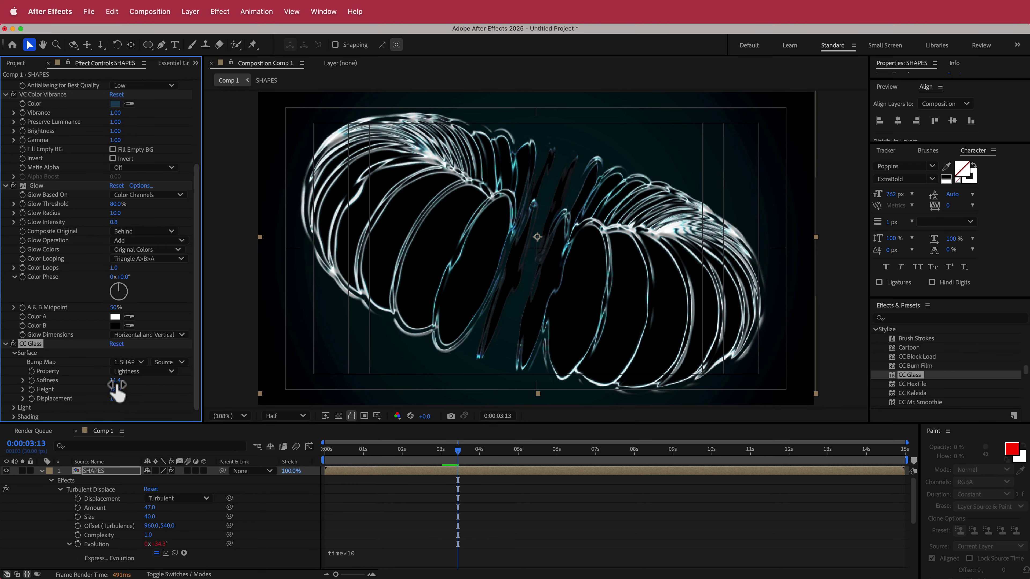
- Set the CC Glass Light Intensity to 102 on the SHAPES layer
{"action": "left_click", "coordinate": [14, 408]}
{"action": "scroll", "coordinate": [133, 359], "scroll_direction": "down", "scroll_amount": 1}
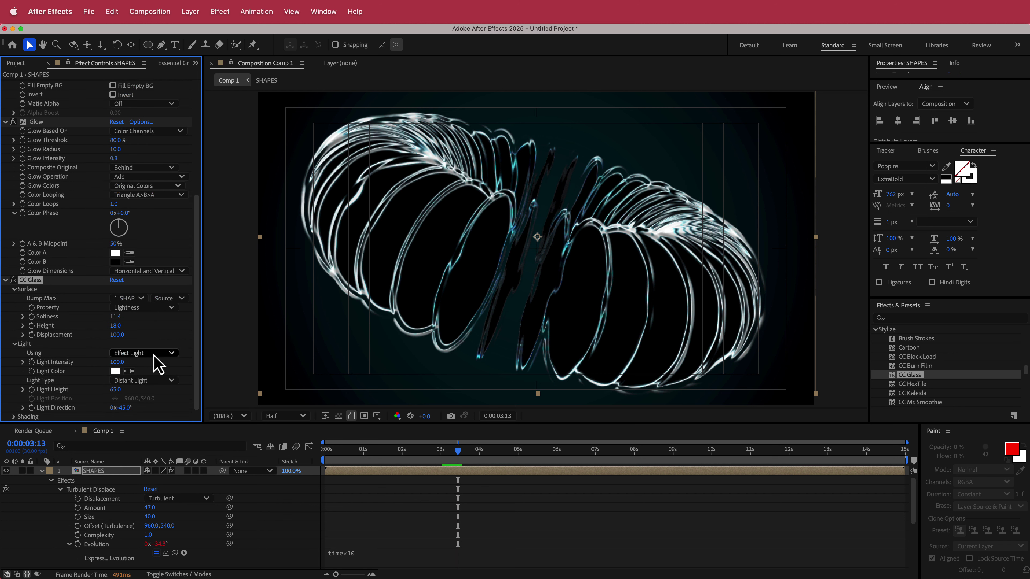
{"action": "mouse_move", "coordinate": [117, 362]}
{"action": "left_mouse_down"}
{"action": "mouse_move", "coordinate": [73, 365]}
{"action": "mouse_move", "coordinate": [143, 364]}
{"action": "mouse_move", "coordinate": [124, 367]}
{"action": "left_mouse_up"}
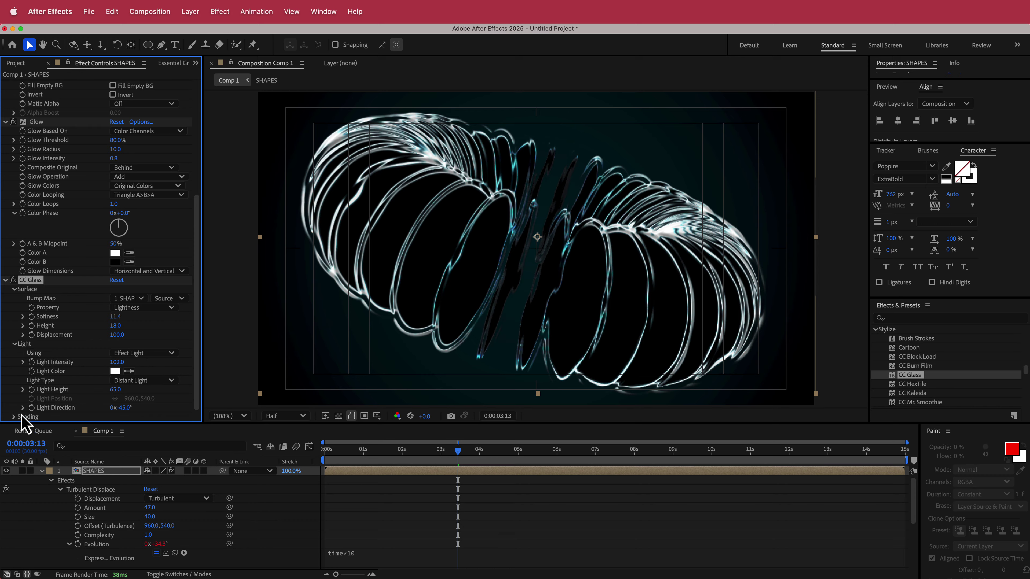
- Set the CC Glass shading Roughness to 0.058 and Specular to 12, and preview the animation
{"action": "scroll", "coordinate": [20, 416], "scroll_direction": "down", "scroll_amount": 3}
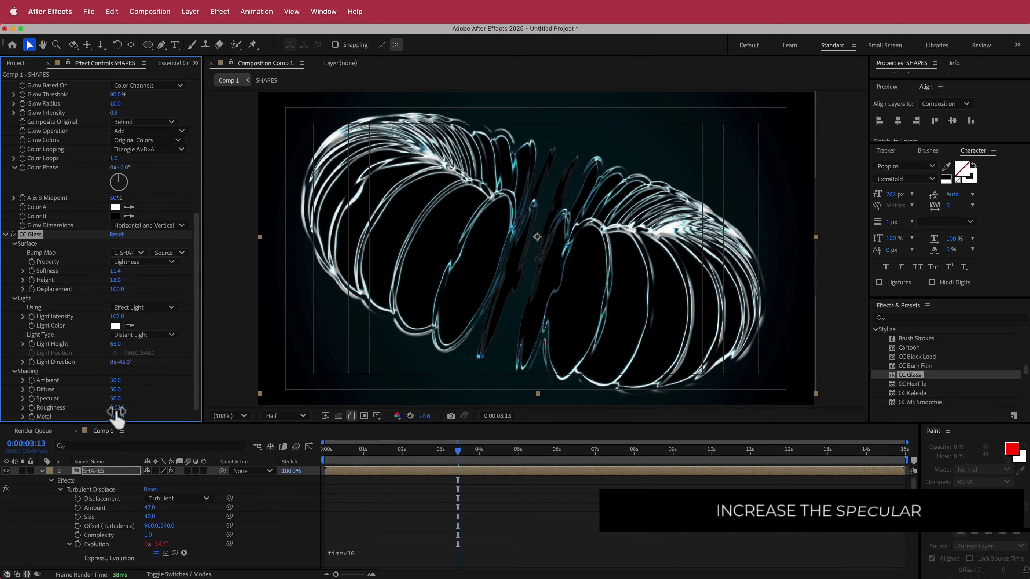
{"action": "left_click_drag", "start_coordinate": [115, 410], "coordinate": [121, 408]}
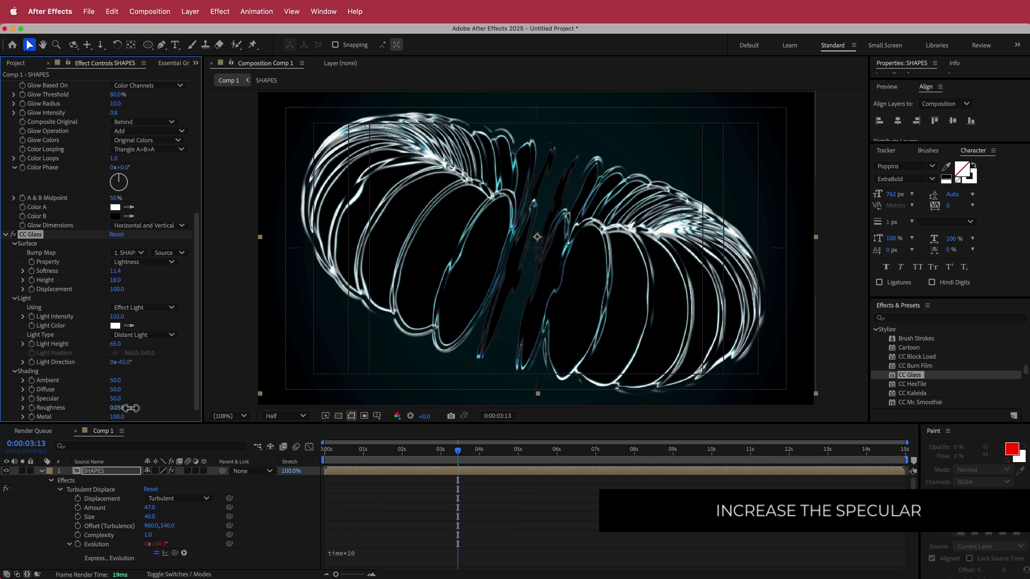
{"action": "left_click_drag", "start_coordinate": [115, 399], "coordinate": [186, 399]}
{"action": "key", "text": "space"}
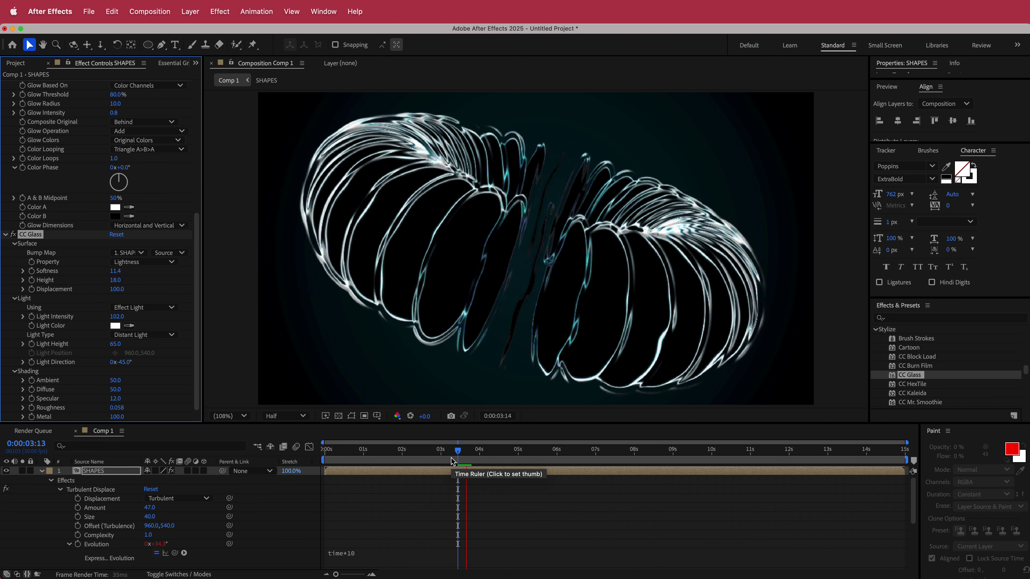
{"action": "key", "text": "space"}
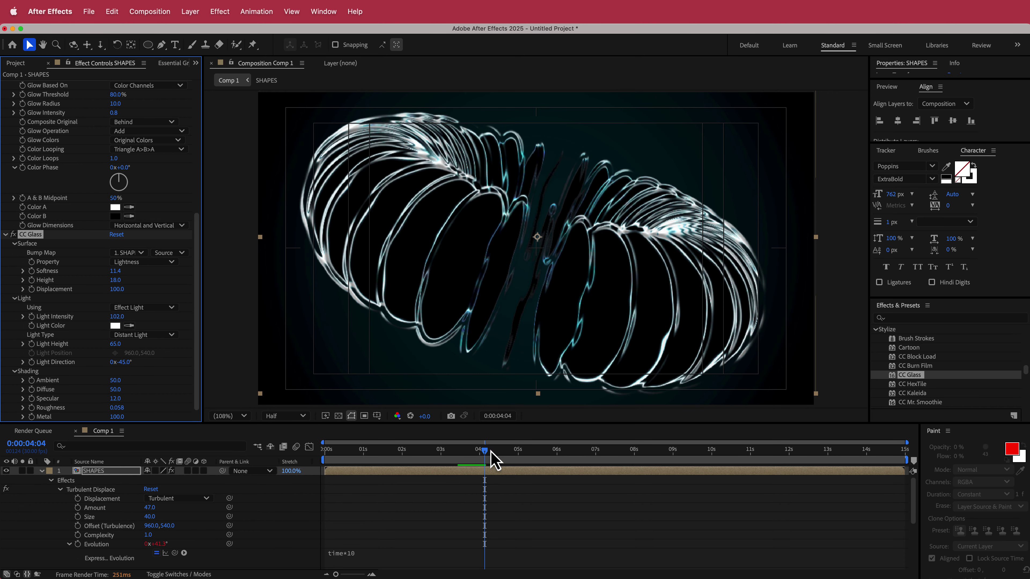
{"action": "left_click_drag", "start_coordinate": [491, 451], "coordinate": [440, 452]}
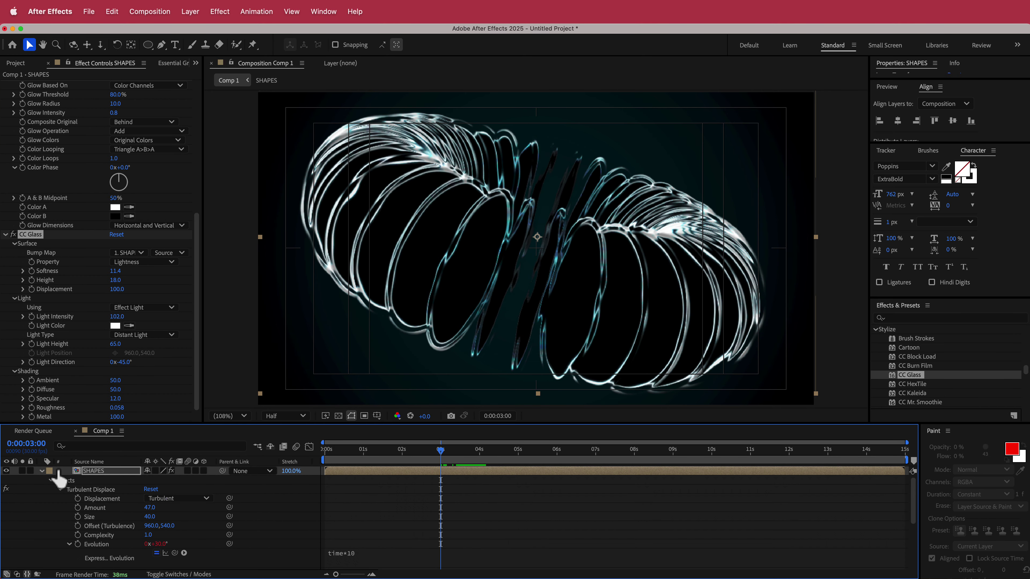
- Collapse the SHAPES layer's properties and add a new adjustment layer above it in Comp 1
{"action": "left_click", "coordinate": [41, 470]}
{"action": "right_click", "coordinate": [213, 473]}
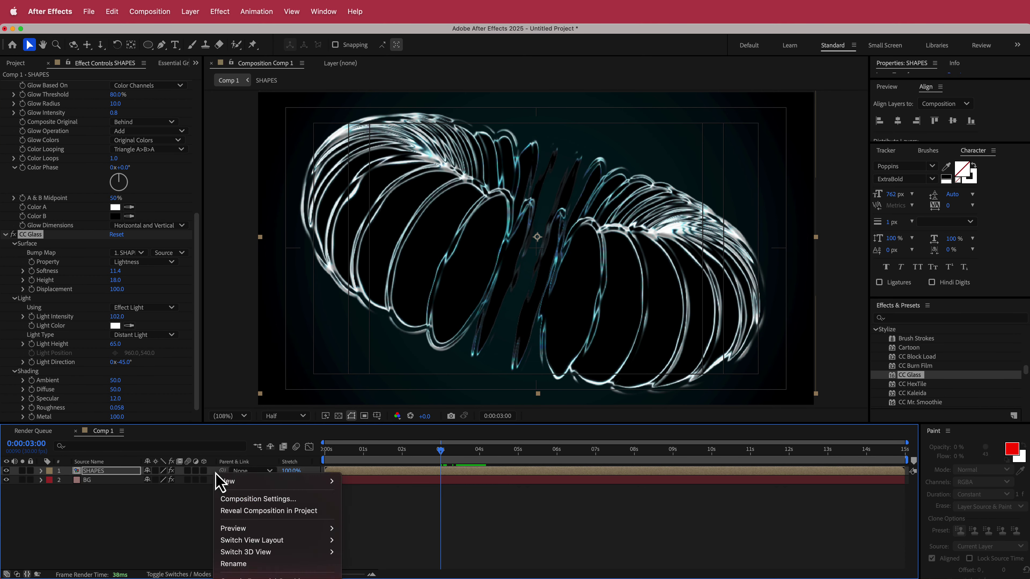
{"action": "mouse_move", "coordinate": [232, 481]}
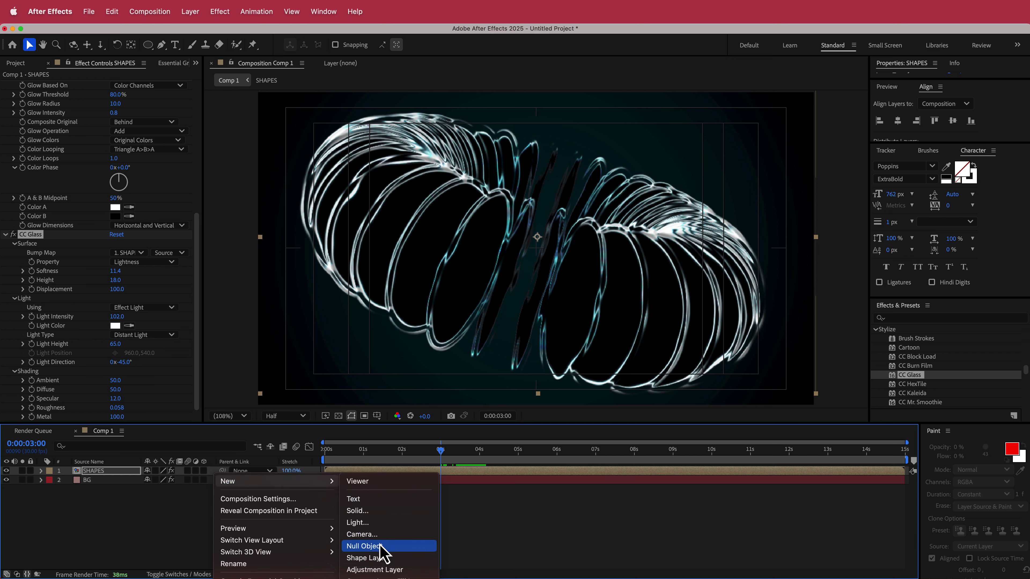
{"action": "left_click", "coordinate": [377, 570]}
- Search the effects for "nois" and apply the Noise effect to the adjustment layer
{"action": "key", "text": "ctrl+space"}
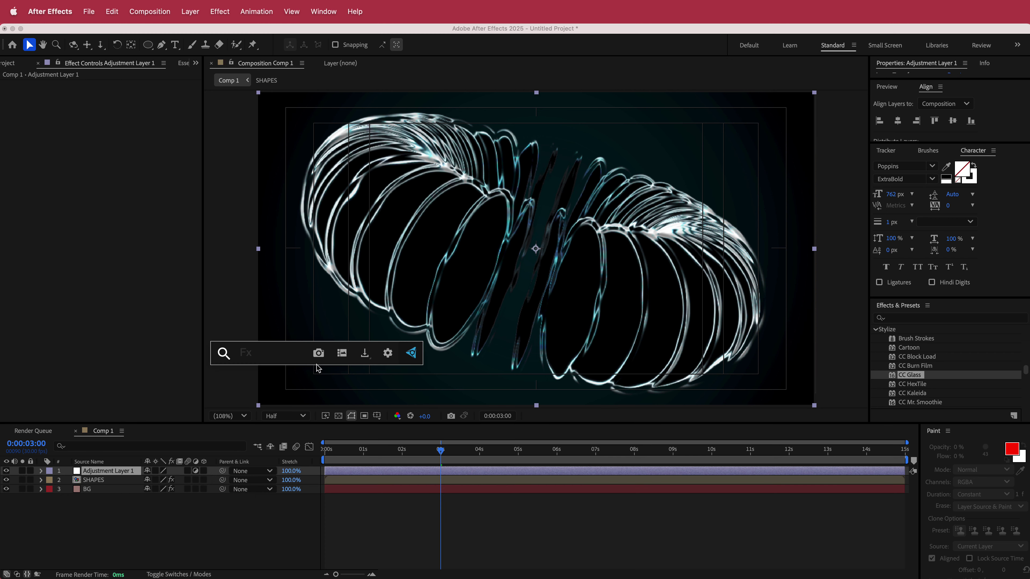
{"action": "type", "text": "nois"}
{"action": "key", "text": "Down"}
{"action": "key", "text": "Down"}
{"action": "key", "text": "Down"}
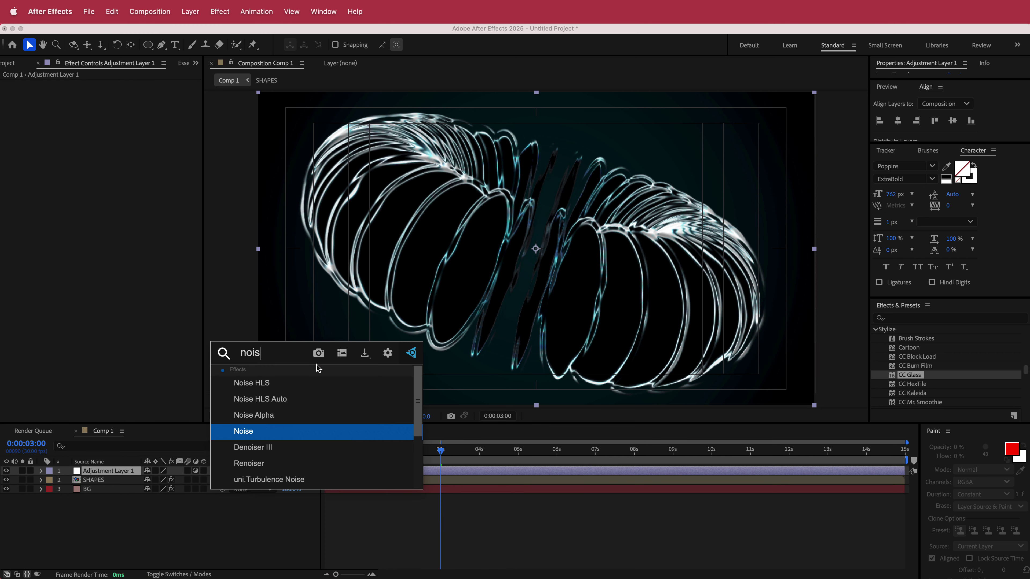
{"action": "key", "text": "Return"}
- Set the Amount of Noise to 10% and scrub through the timeline to check the animation
{"action": "left_click", "coordinate": [115, 93]}
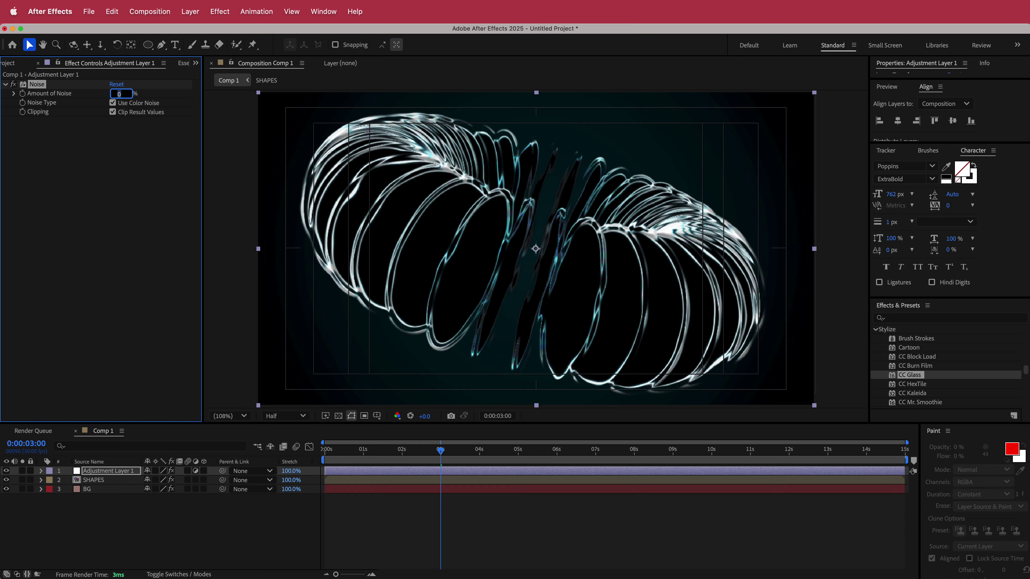
{"action": "type", "text": "10"}
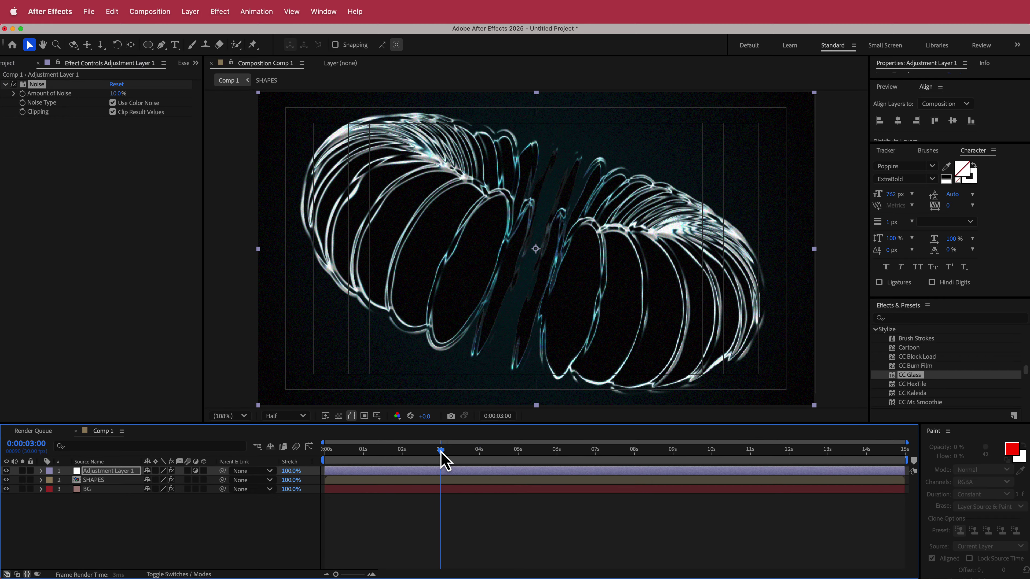
{"action": "left_click_drag", "start_coordinate": [441, 452], "coordinate": [495, 467]}
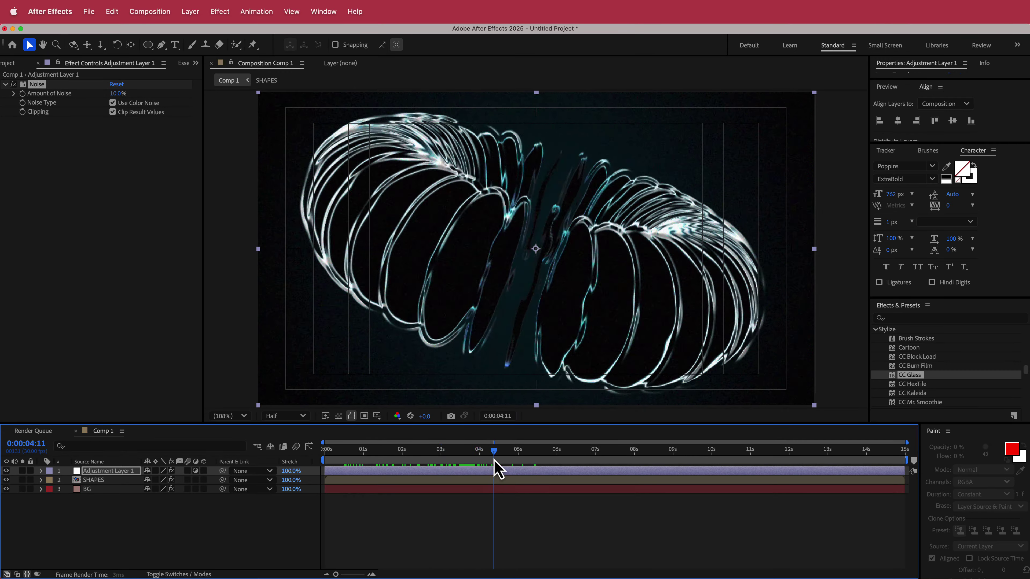